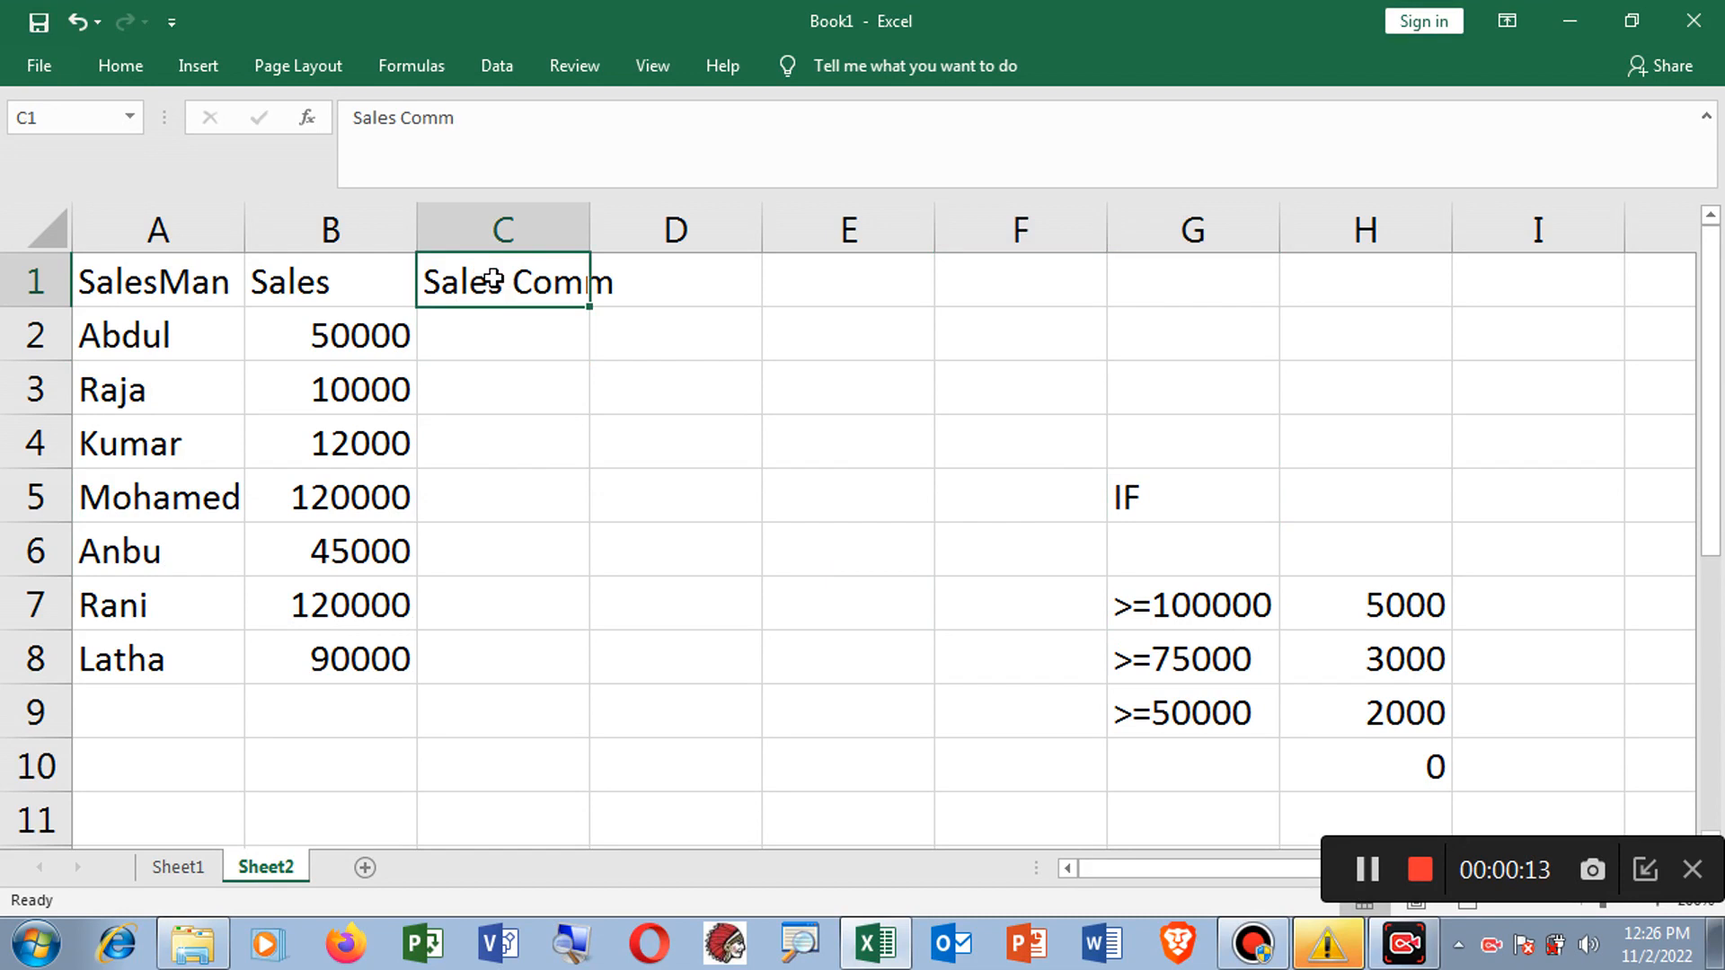
Step: Review the commission criteria in G5:H10, matching each sales threshold with its commission amount, and the Sales Comm cell C2 for the first salesman
{"action": "left_click", "coordinate": [1180, 509]}
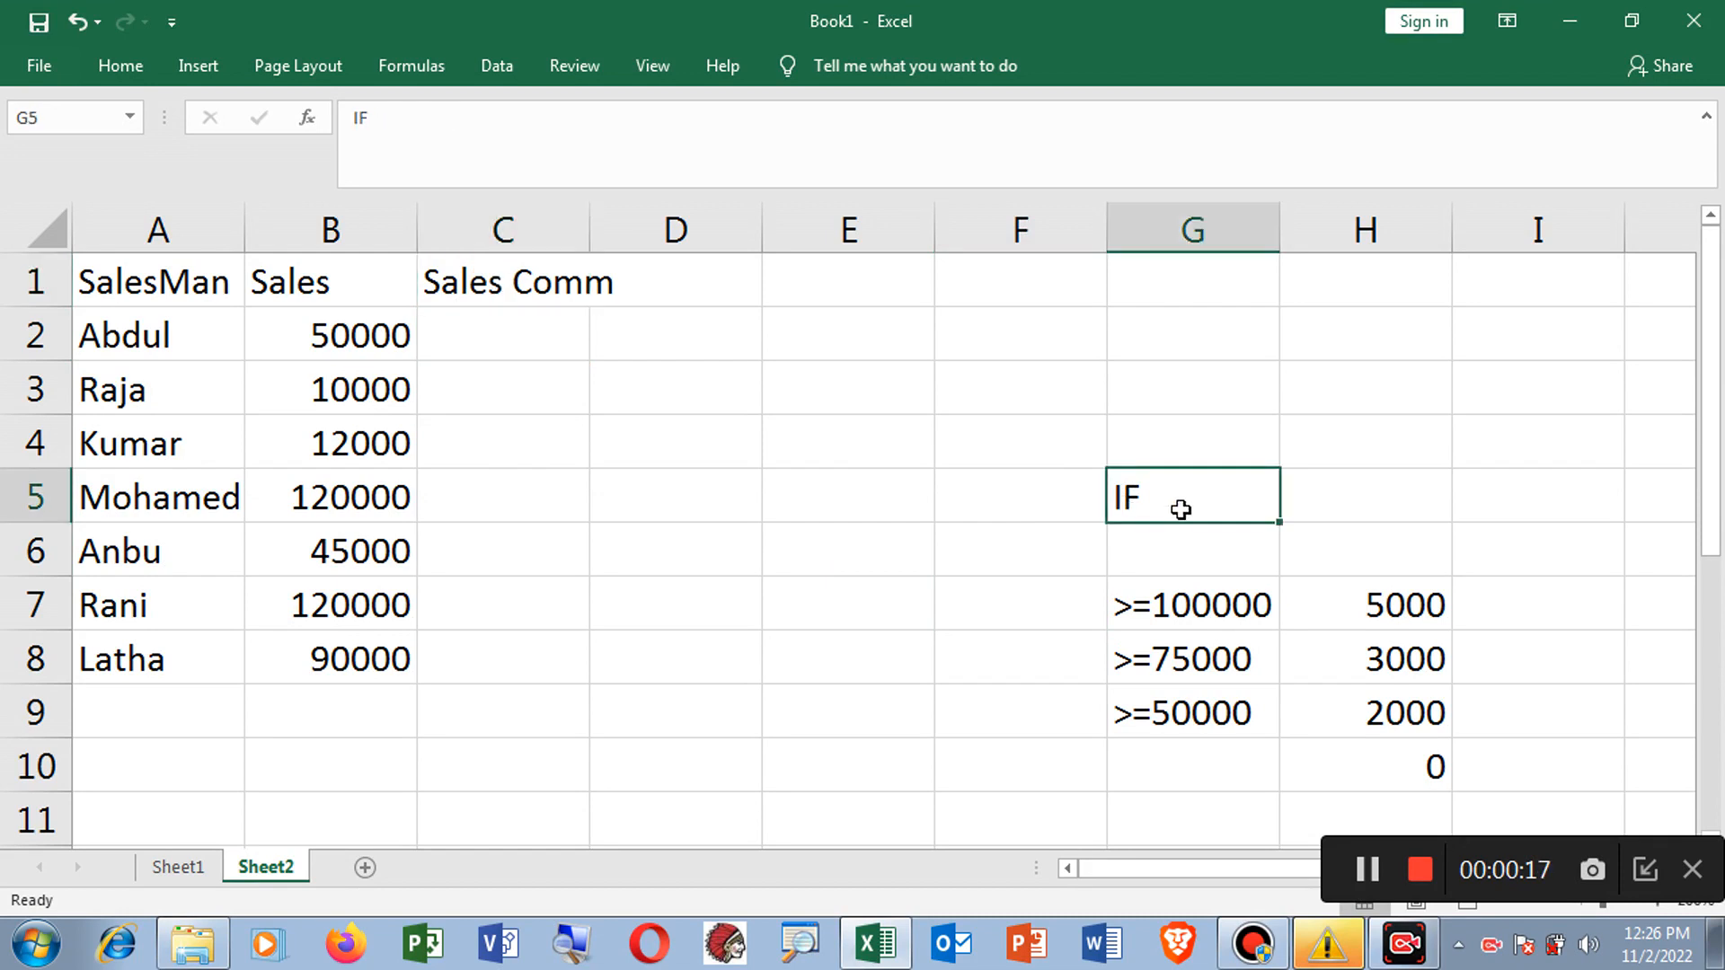
{"action": "left_click", "coordinate": [485, 335]}
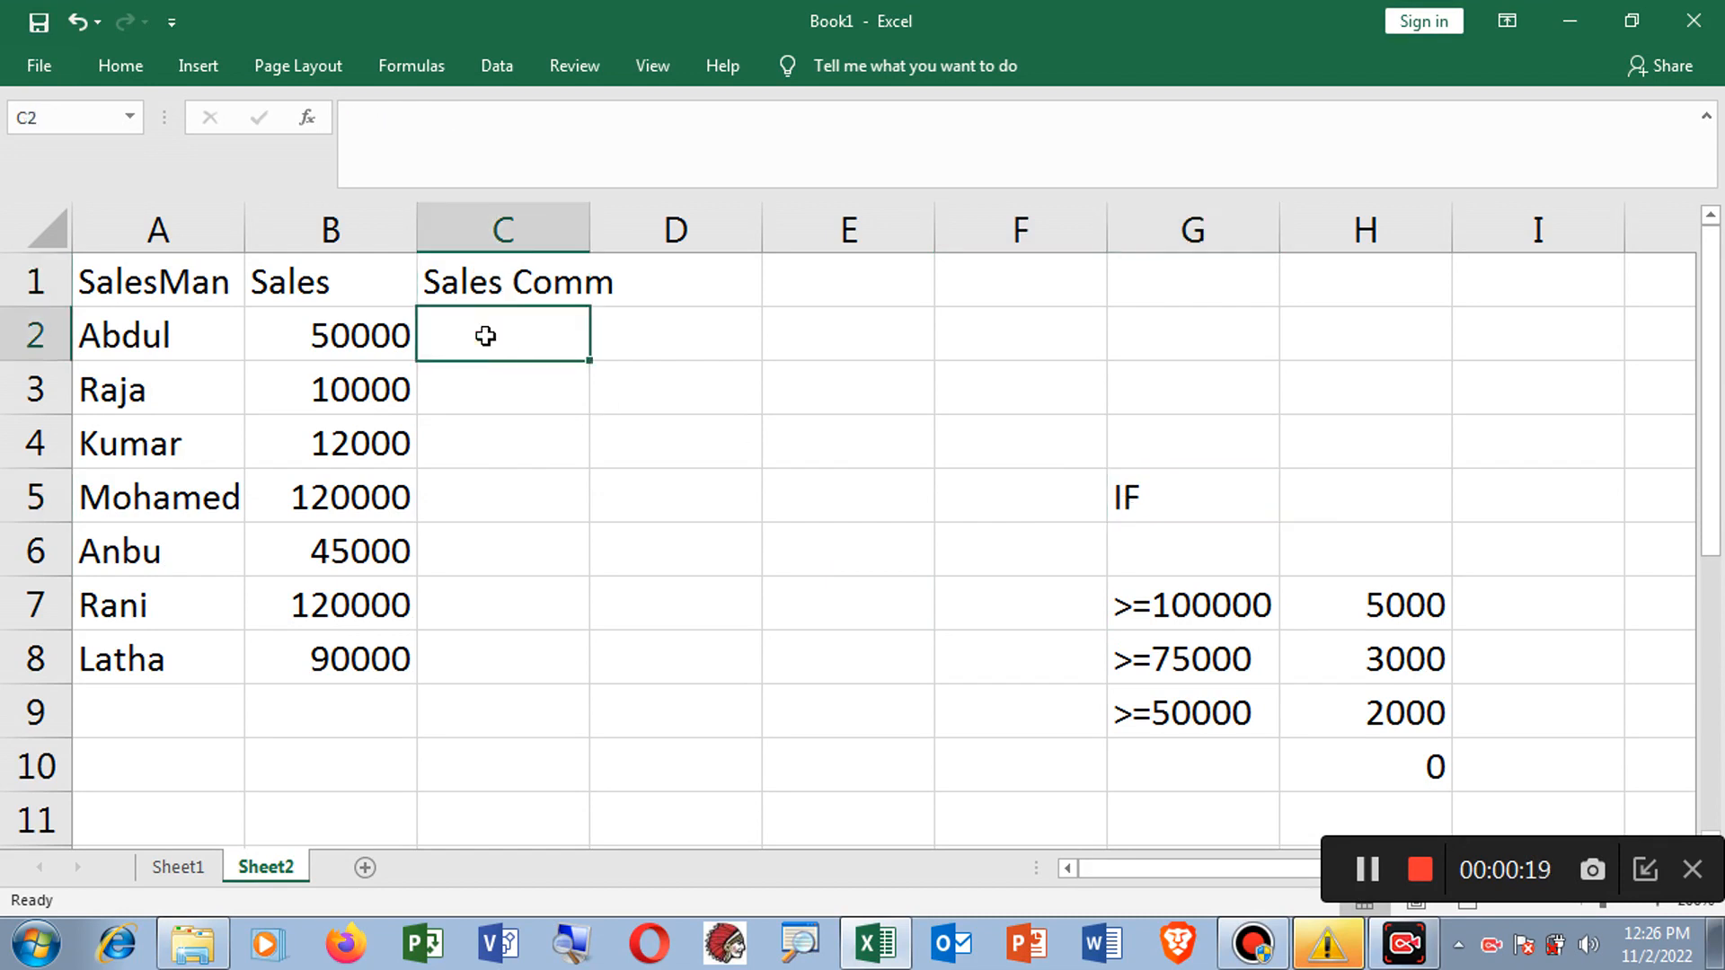
{"action": "left_click", "coordinate": [1164, 605]}
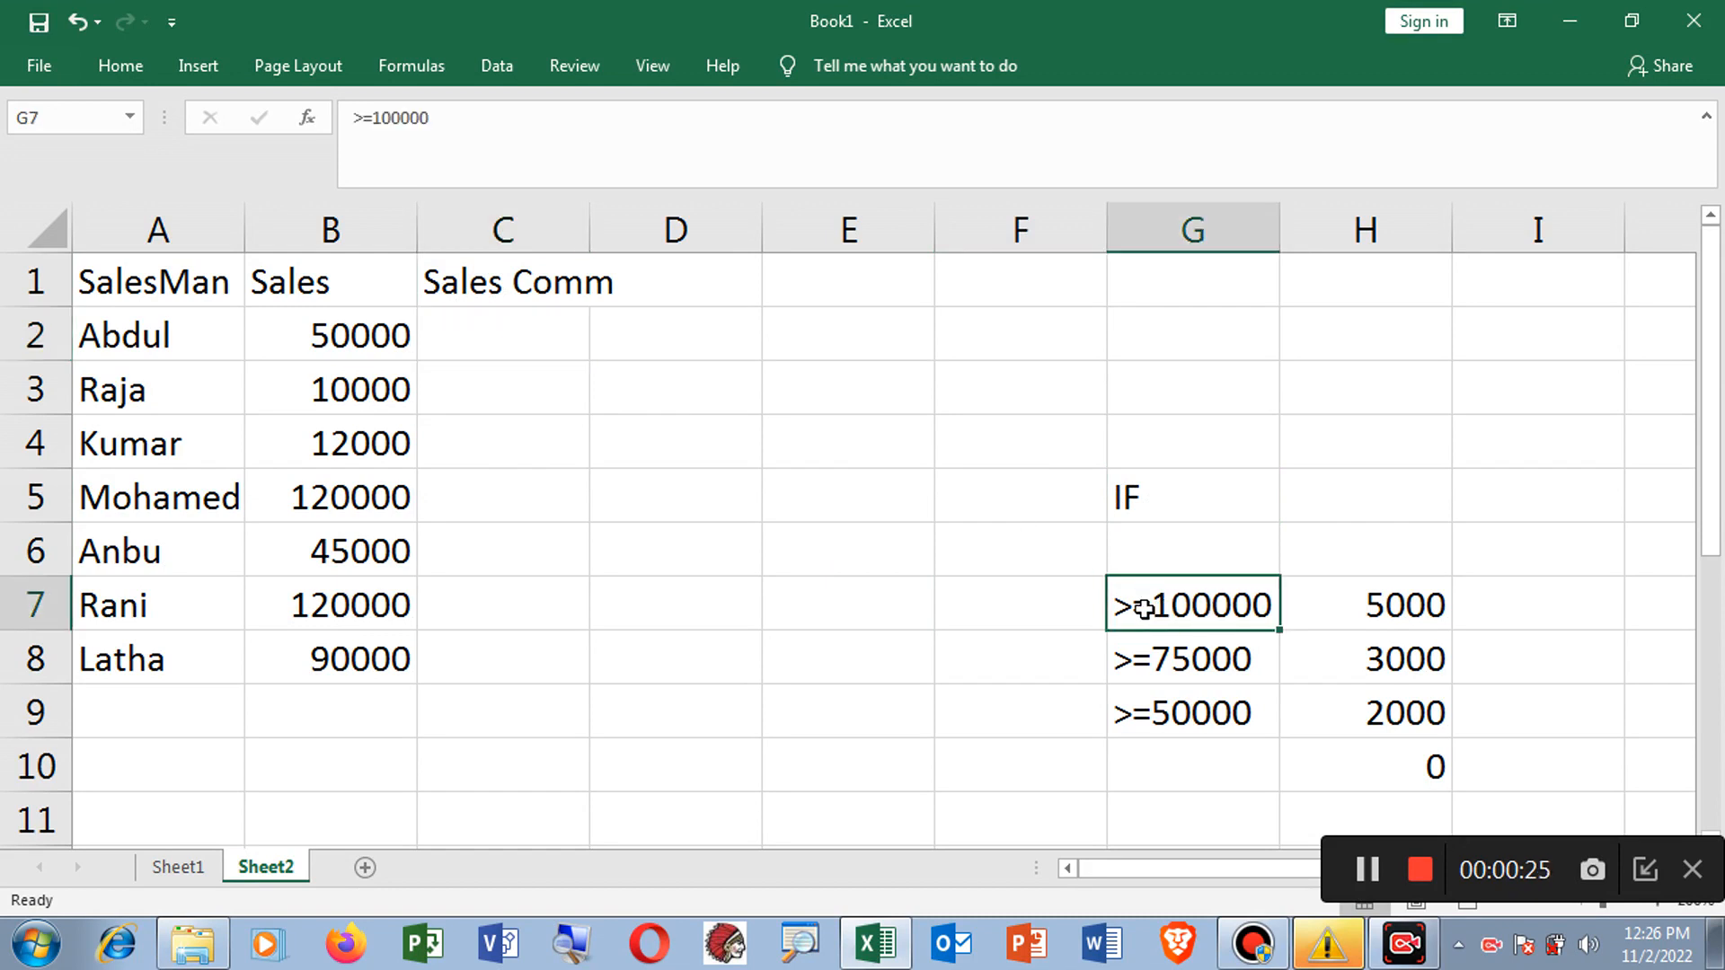
{"action": "left_click", "coordinate": [1372, 605]}
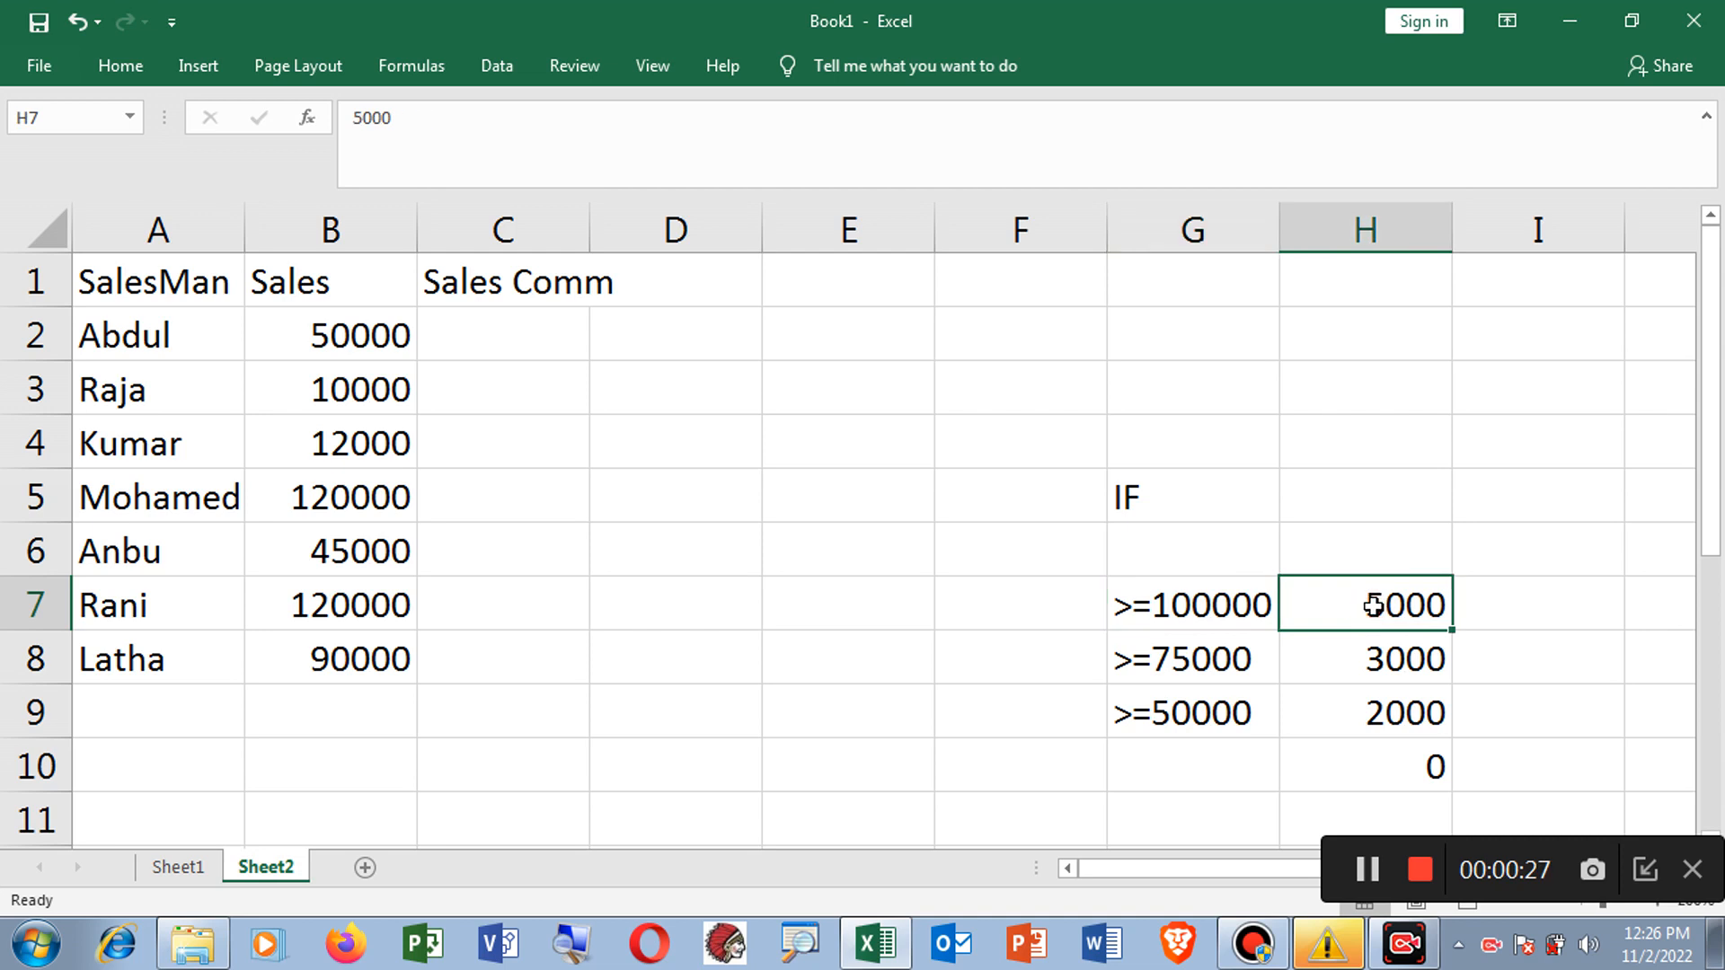
{"action": "left_click", "coordinate": [1224, 658]}
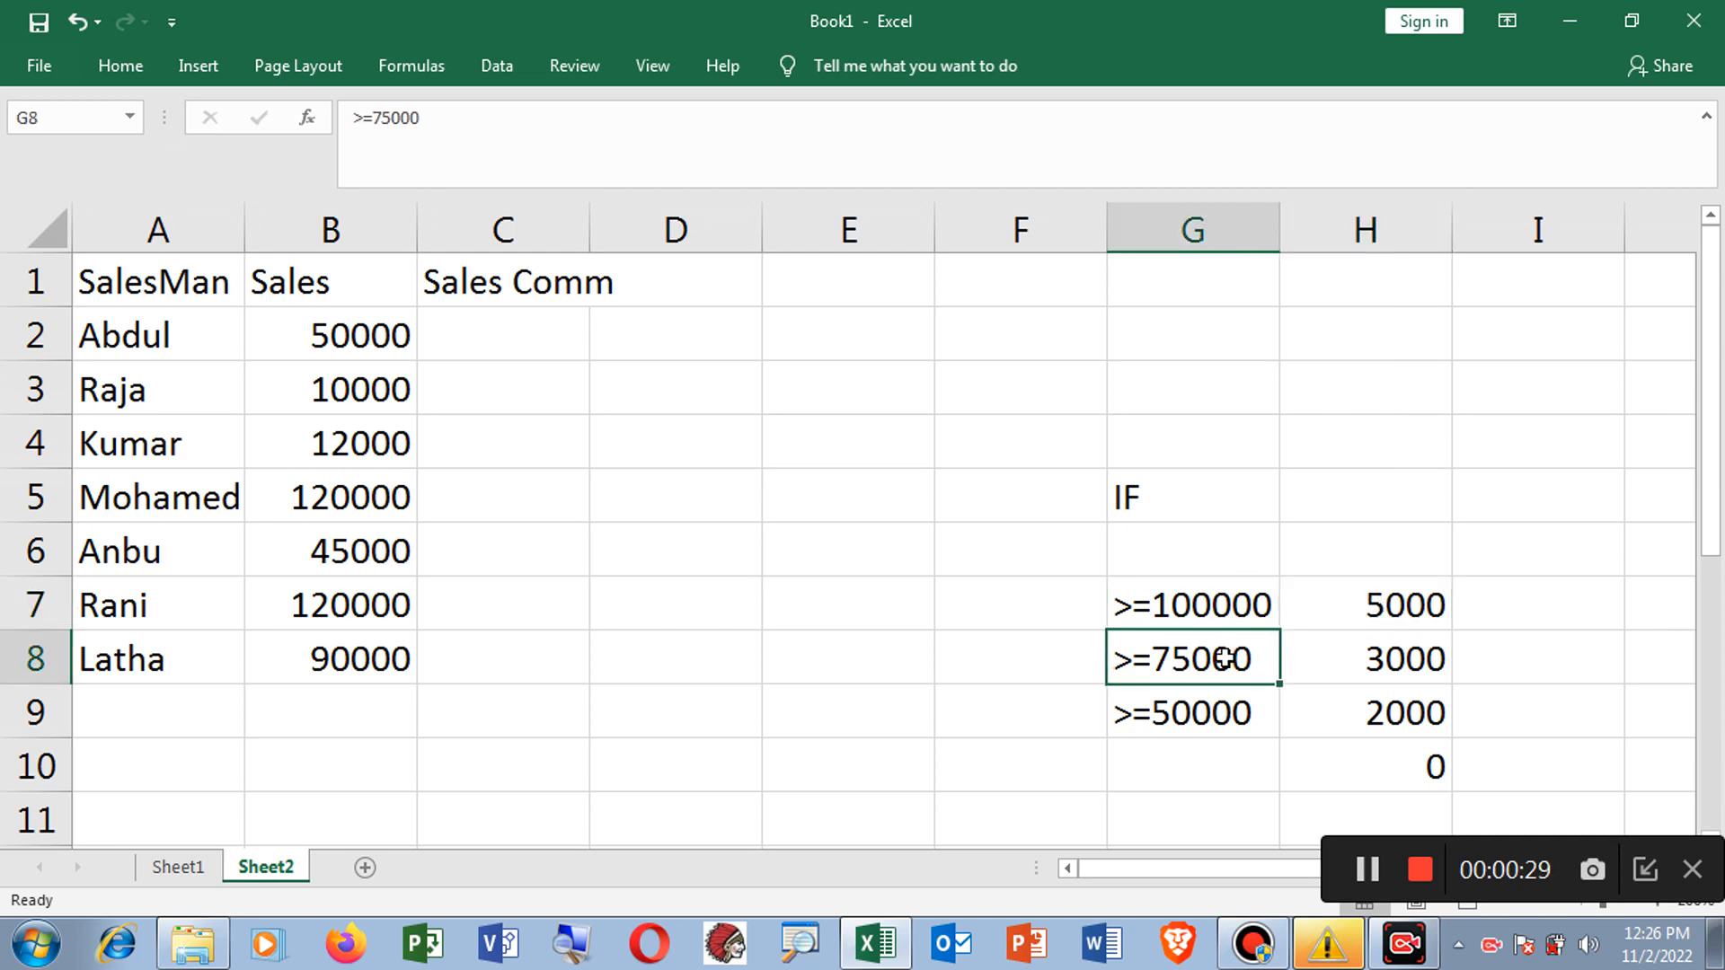
{"action": "left_click", "coordinate": [1379, 670]}
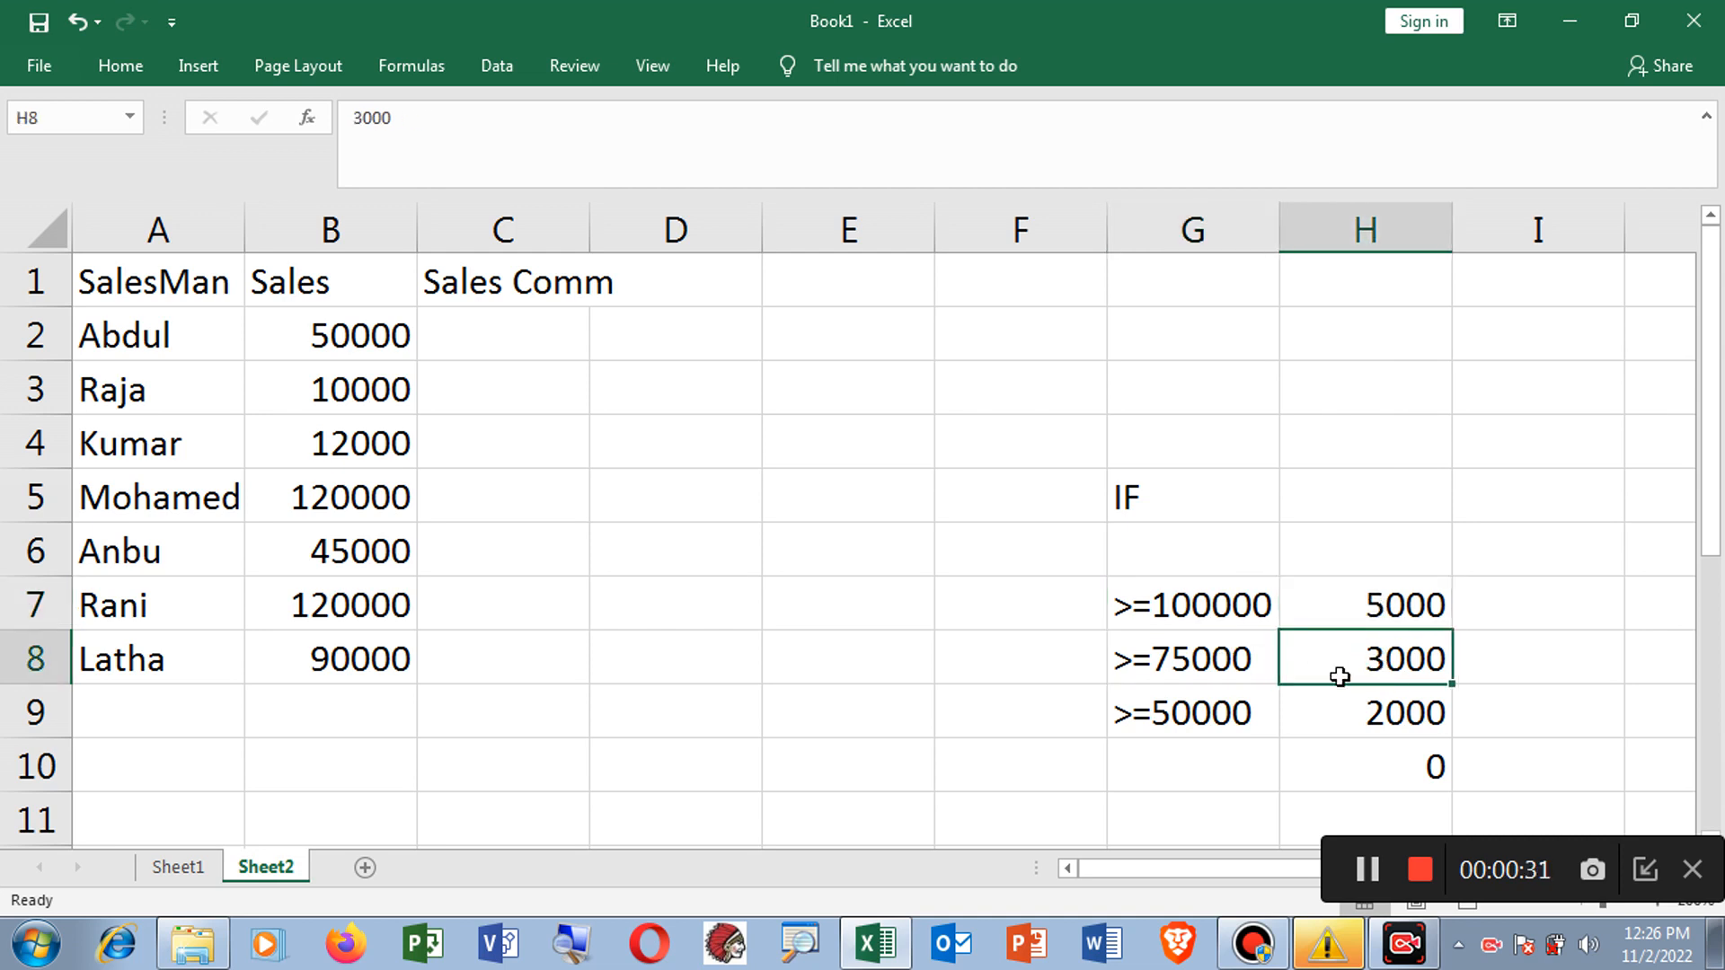
{"action": "left_click", "coordinate": [1245, 708]}
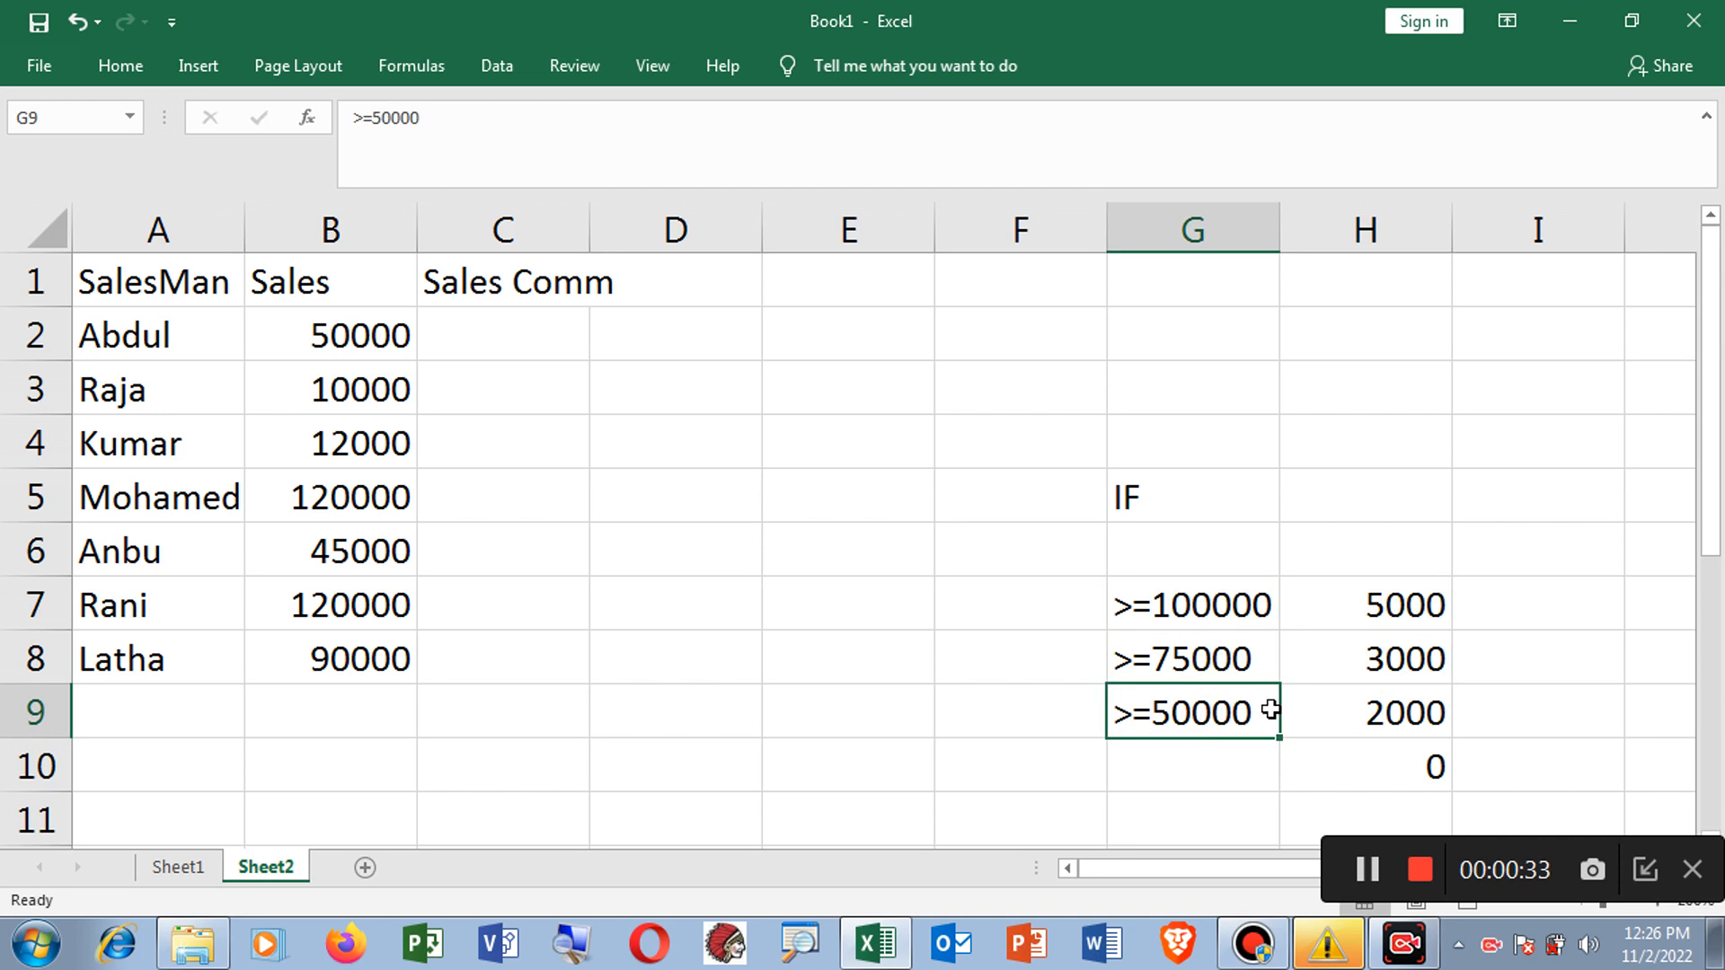
{"action": "left_click", "coordinate": [1384, 709]}
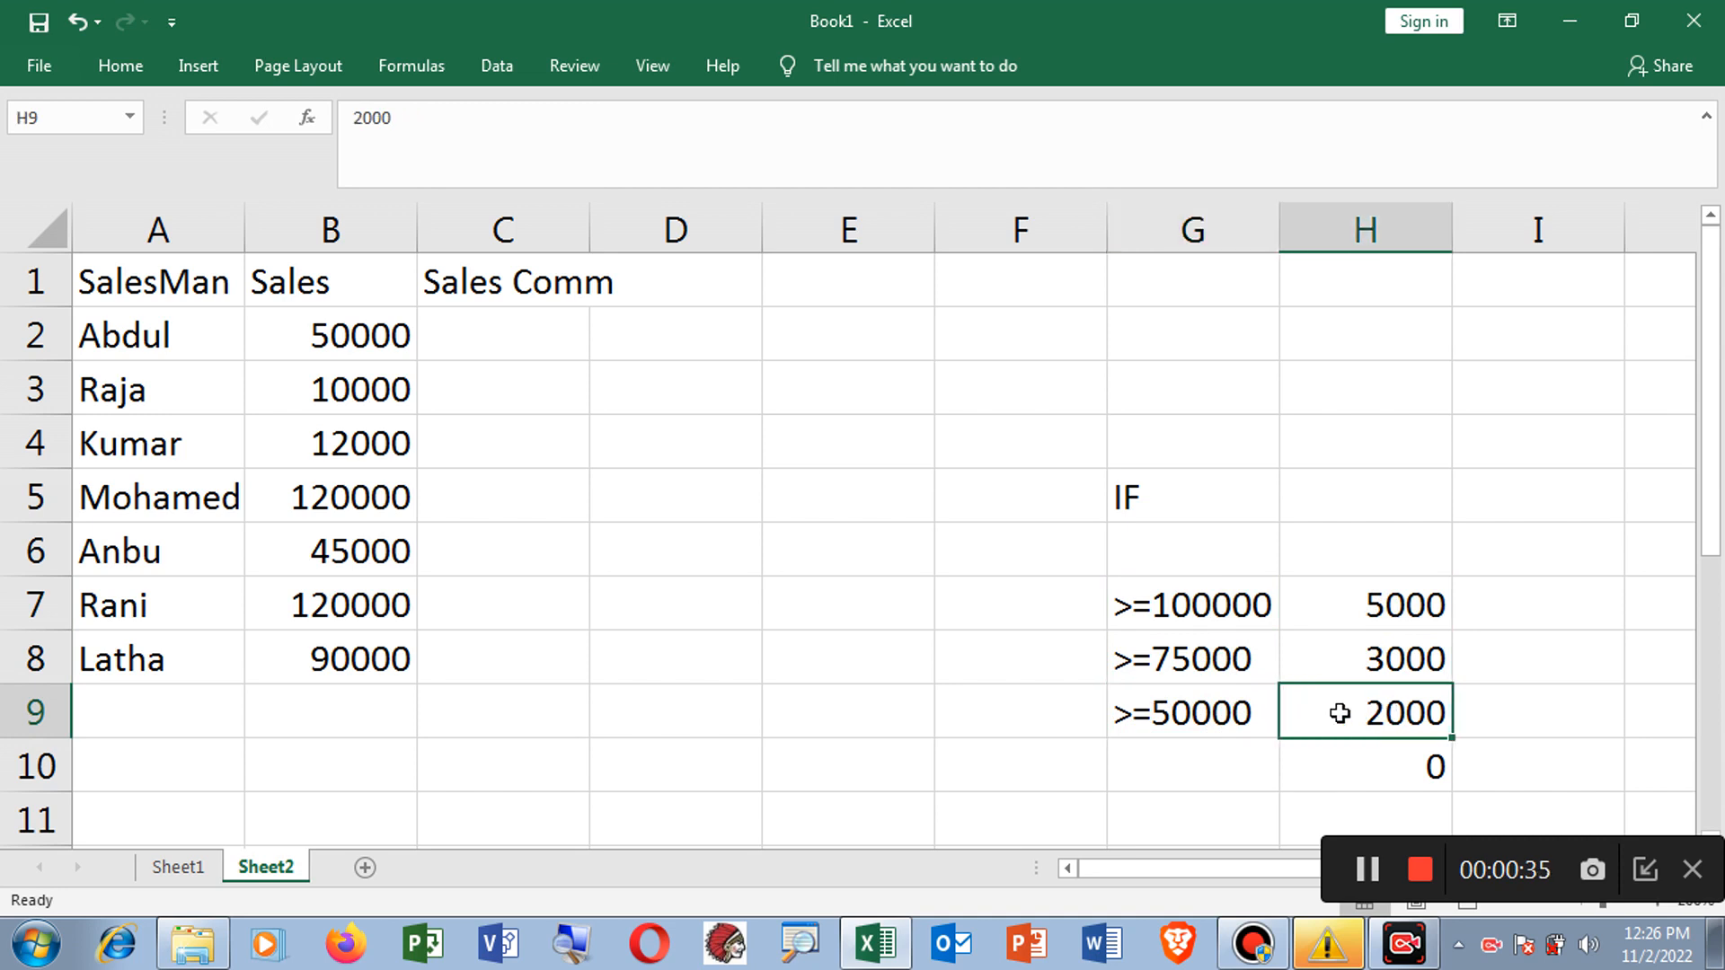
{"action": "left_click", "coordinate": [1210, 767]}
{"action": "left_click", "coordinate": [1368, 771]}
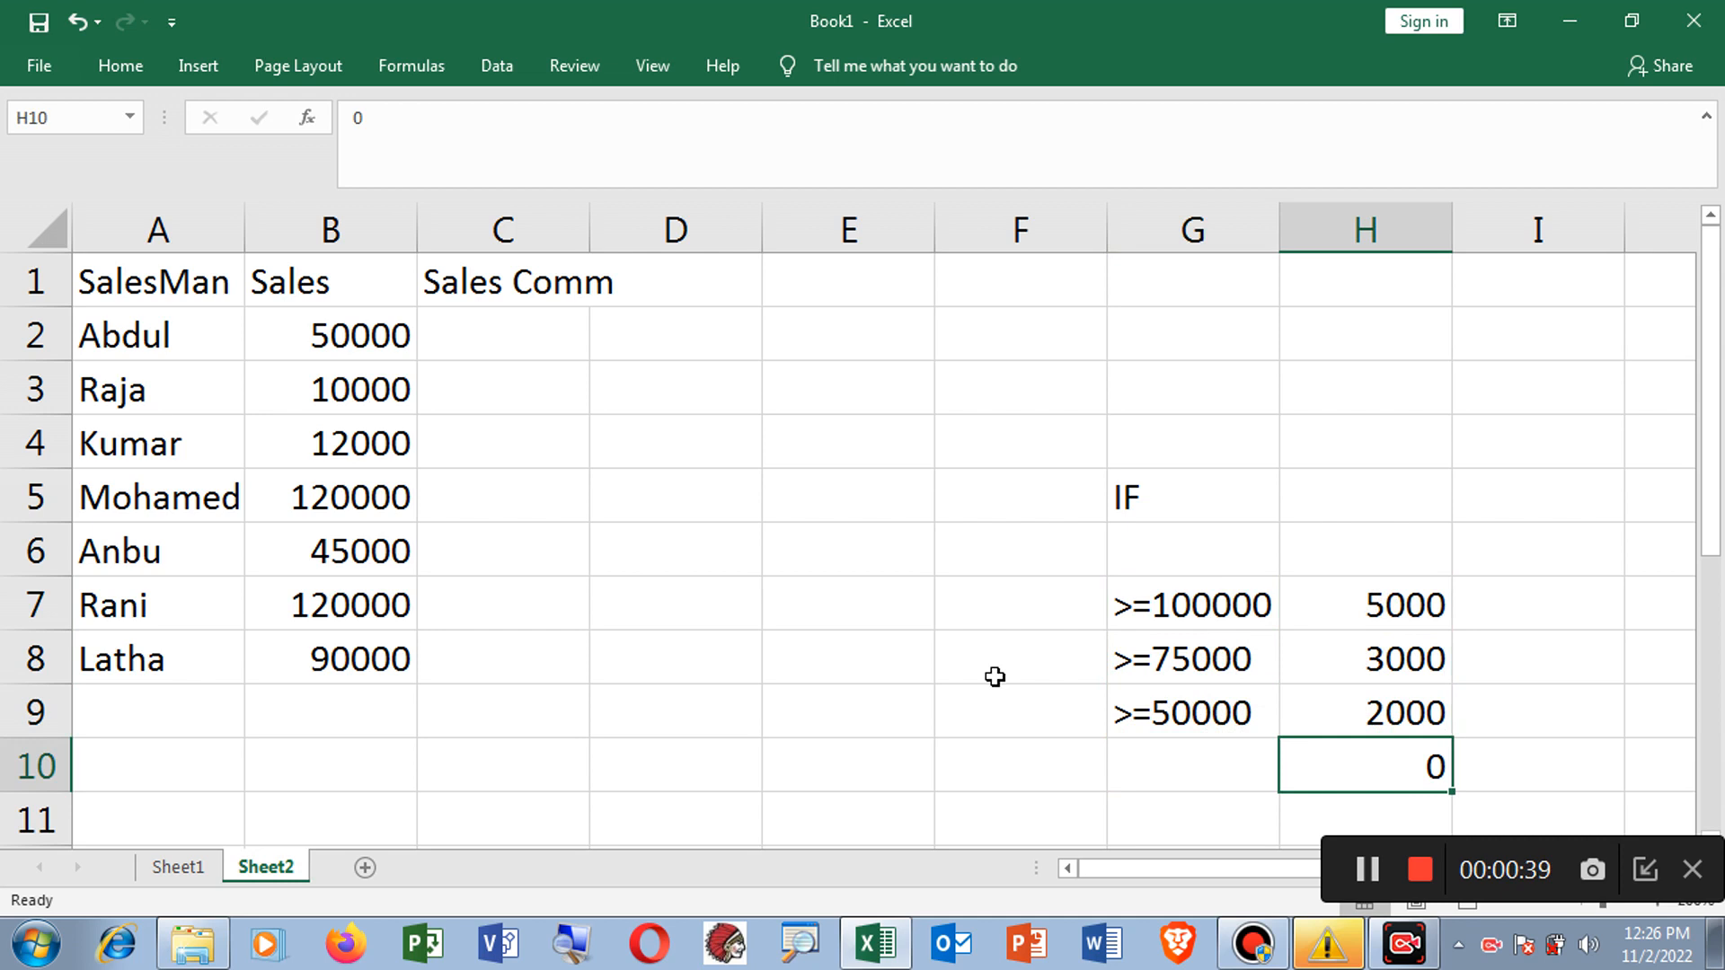
Step: Start an IF formula in C2 with an AND test that checks whether B2>=100000
{"action": "left_click", "coordinate": [509, 328]}
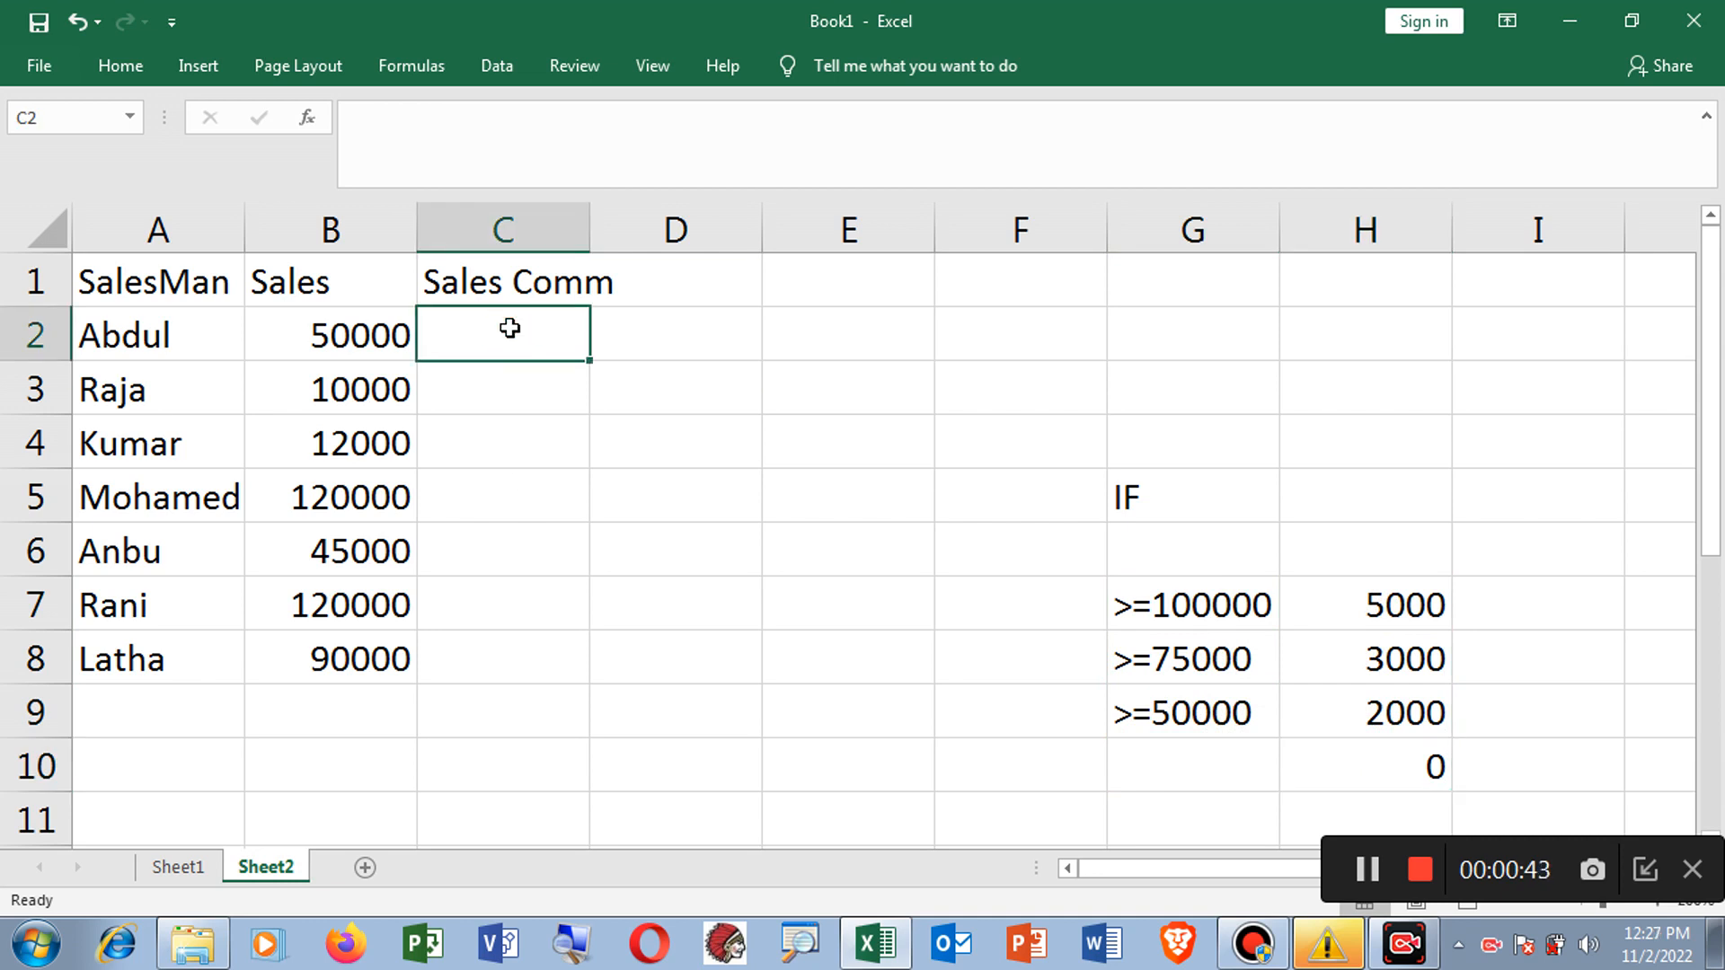
{"action": "type", "text": "="}
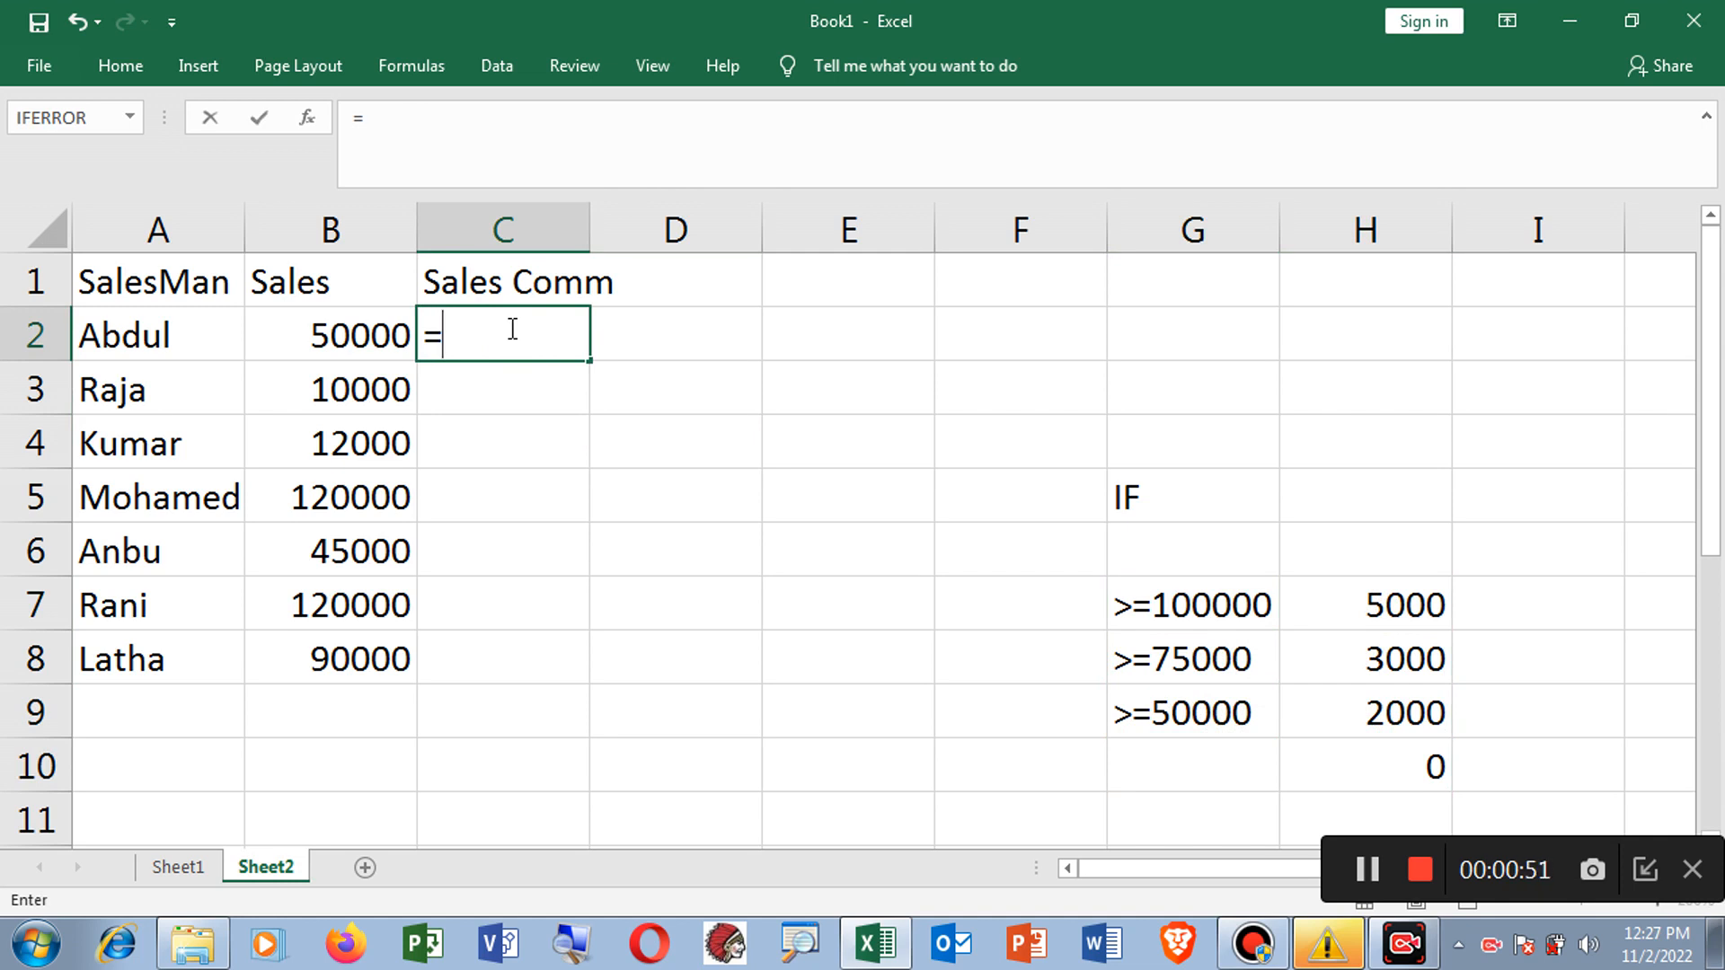
{"action": "type", "text": "if"}
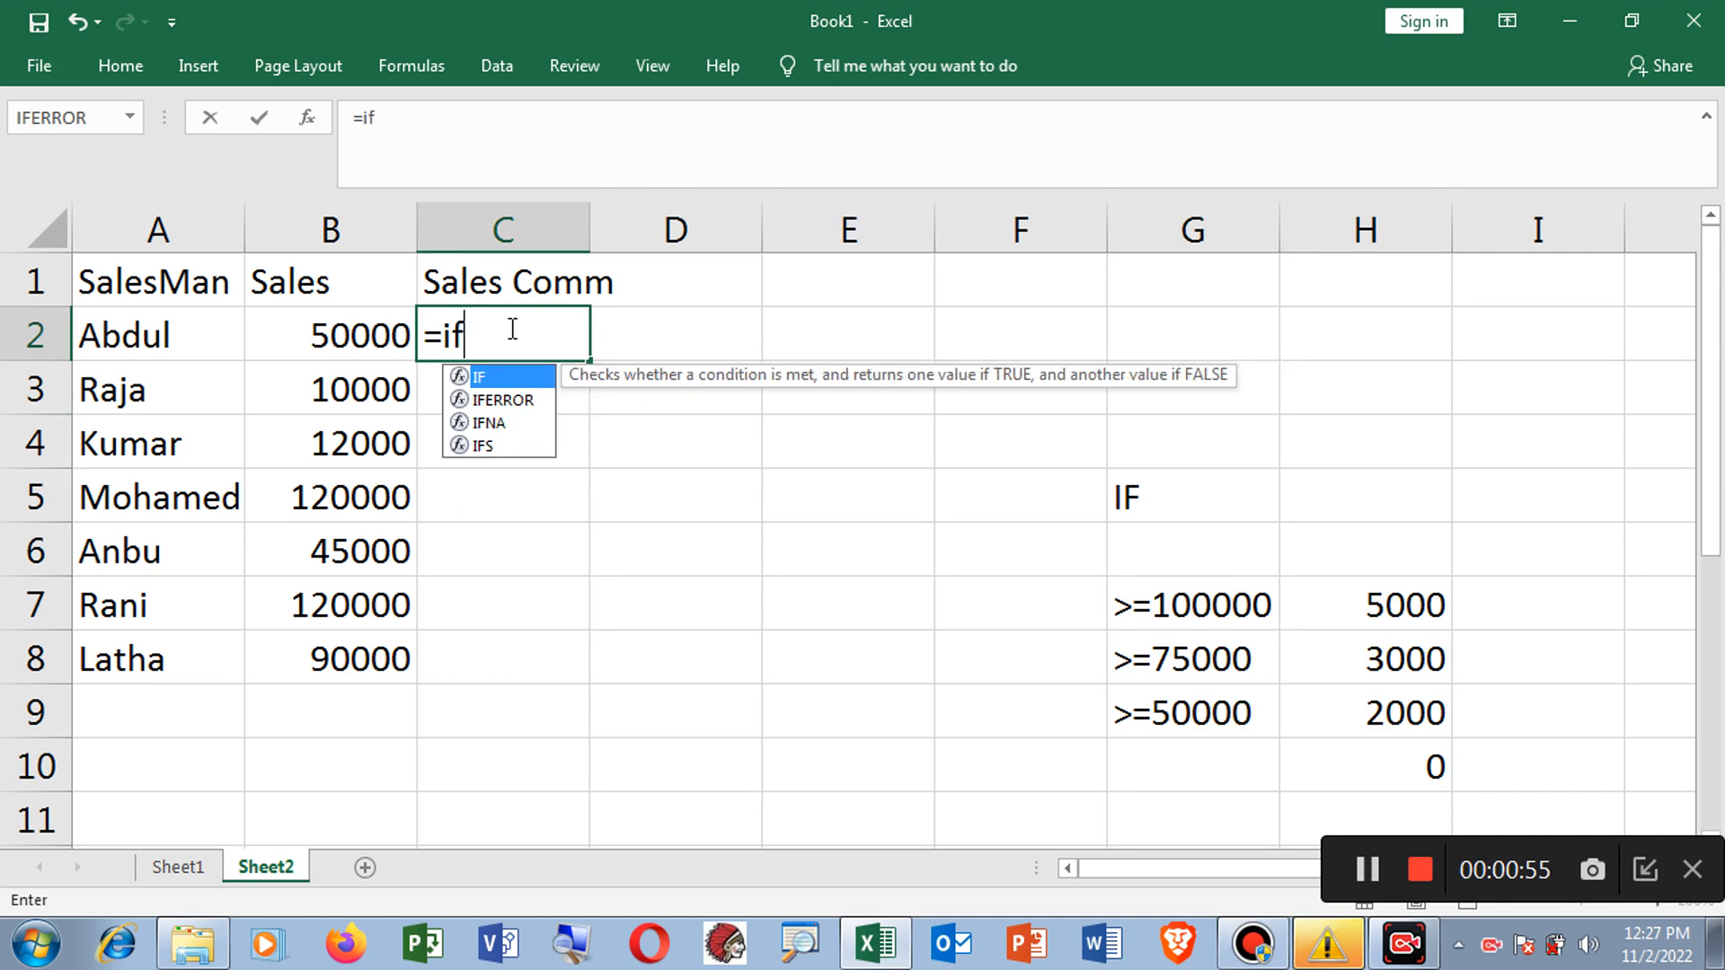
{"action": "type", "text": "("}
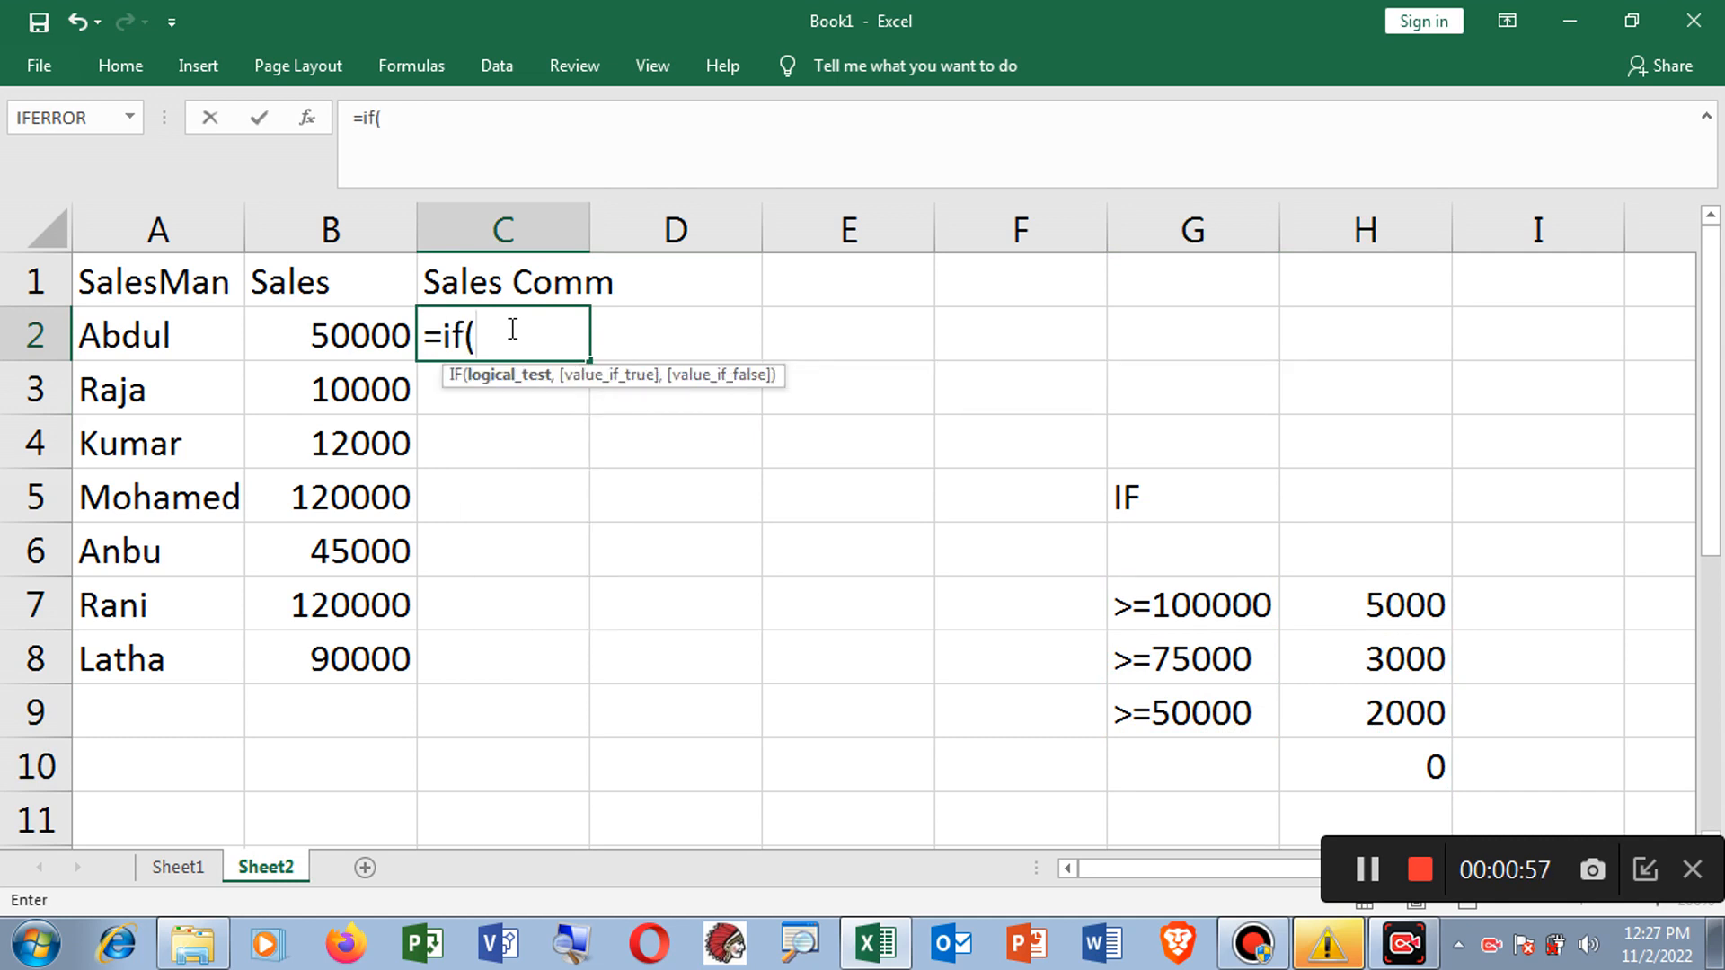
{"action": "type", "text": "and"}
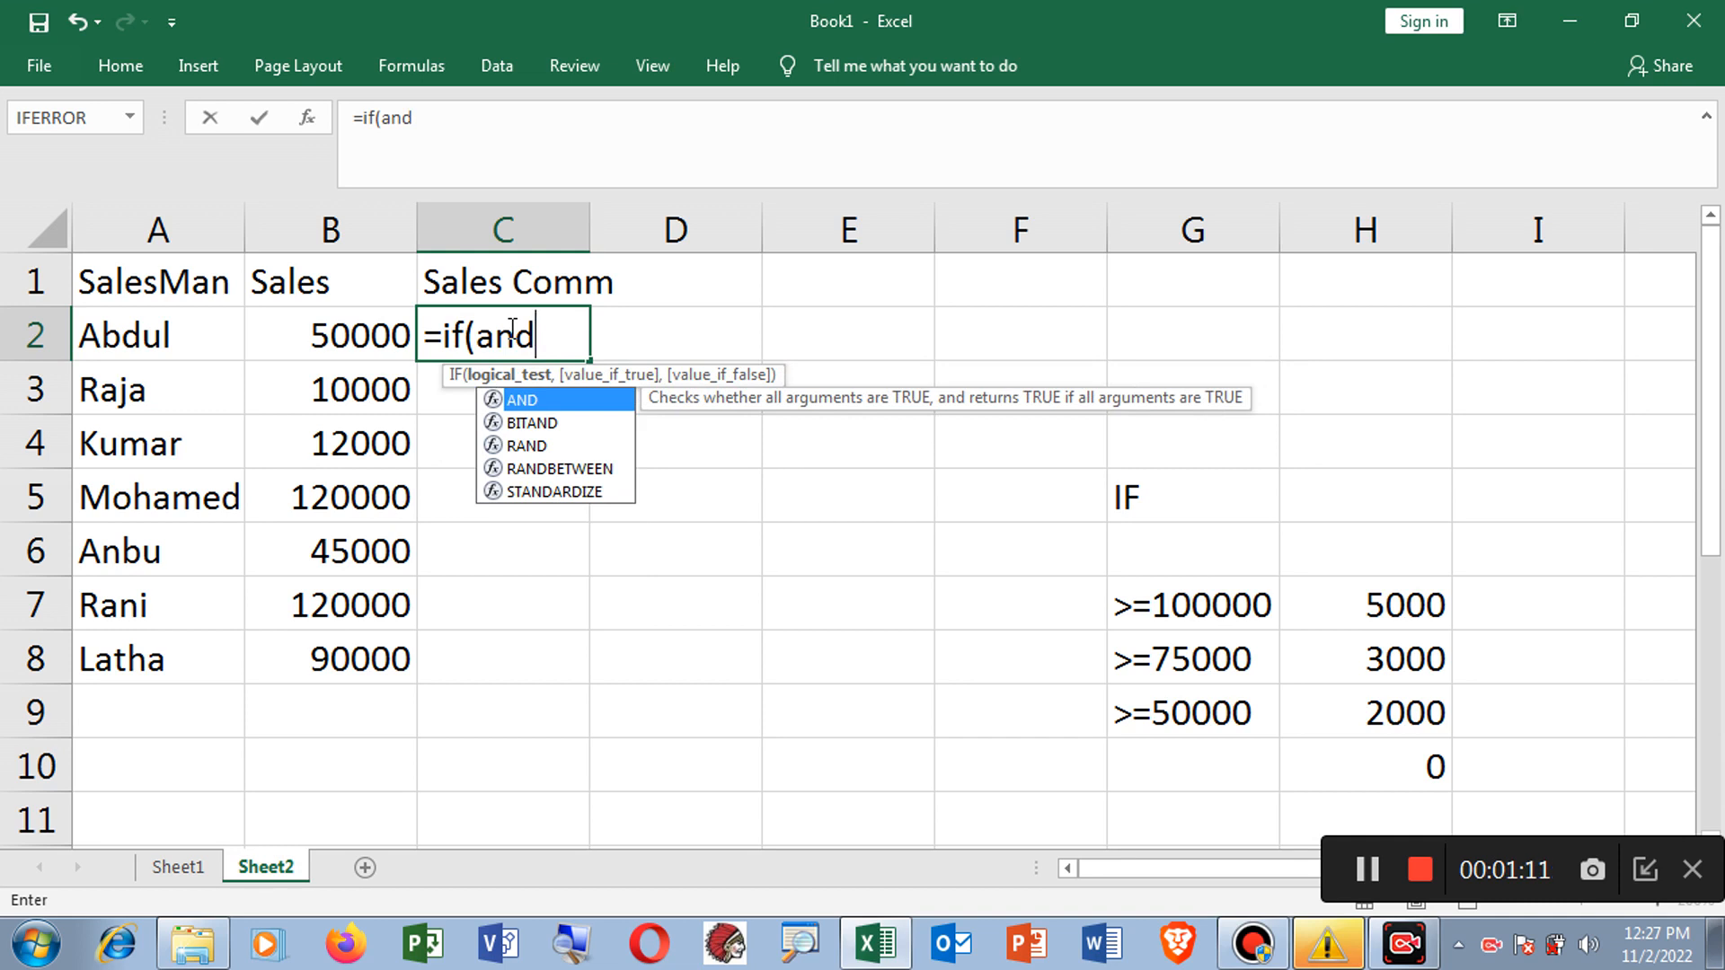
{"action": "type", "text": "("}
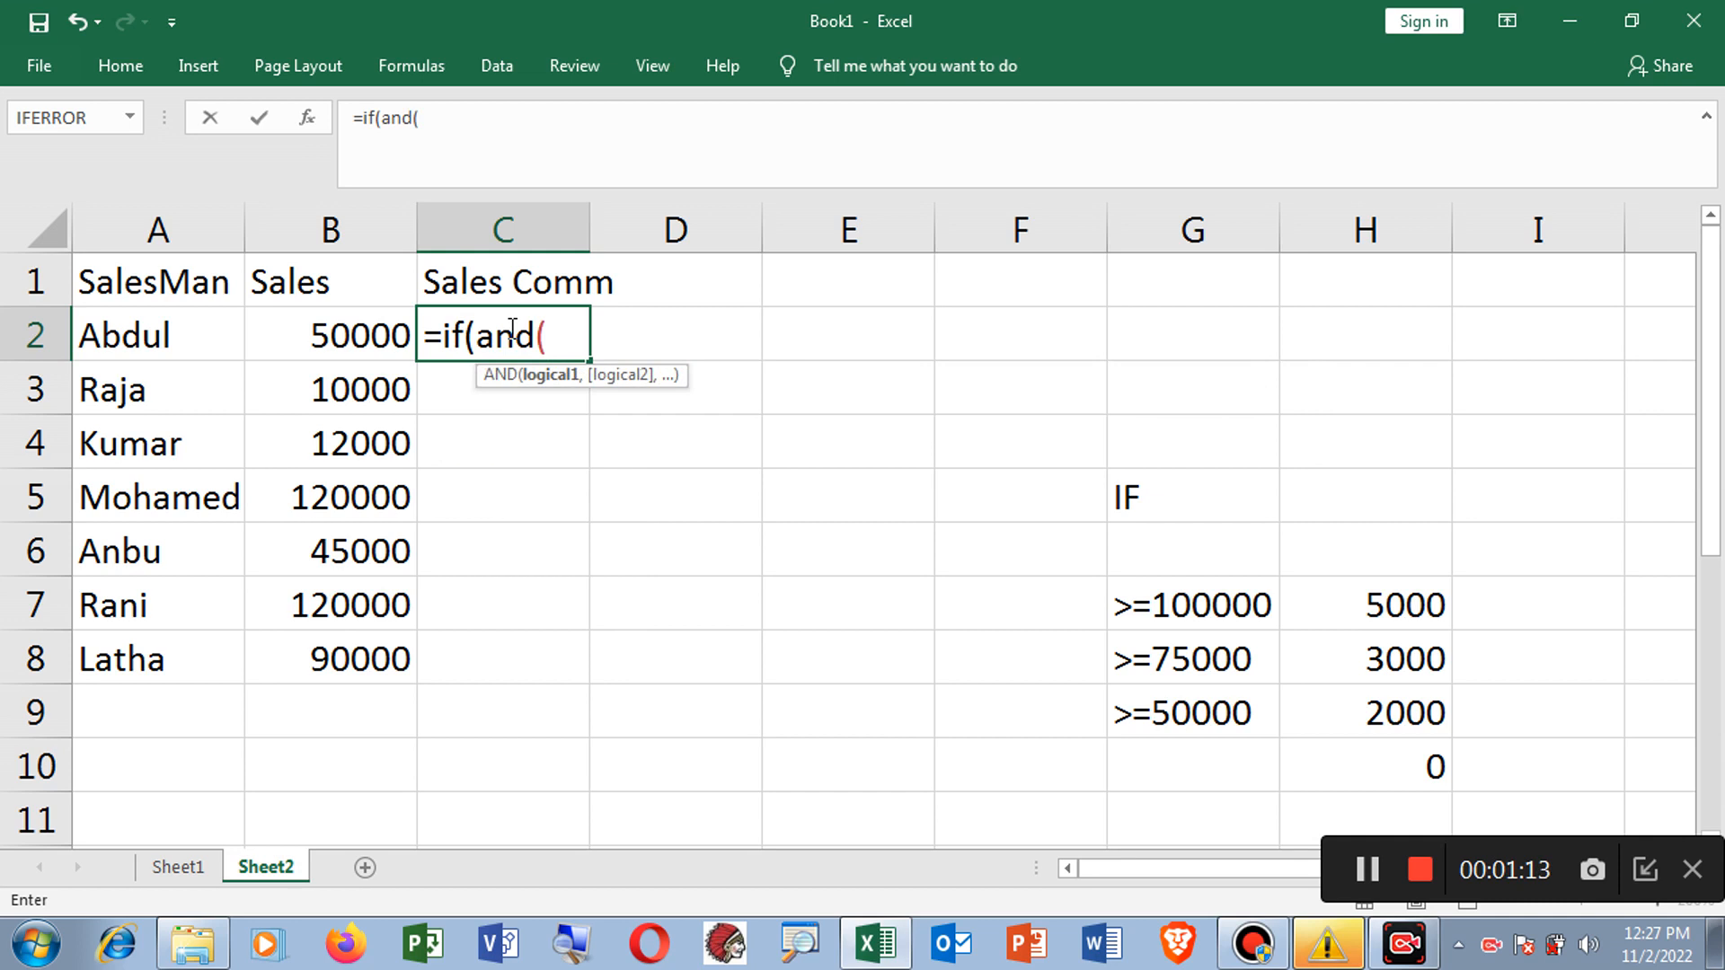
{"action": "left_click", "coordinate": [337, 343]}
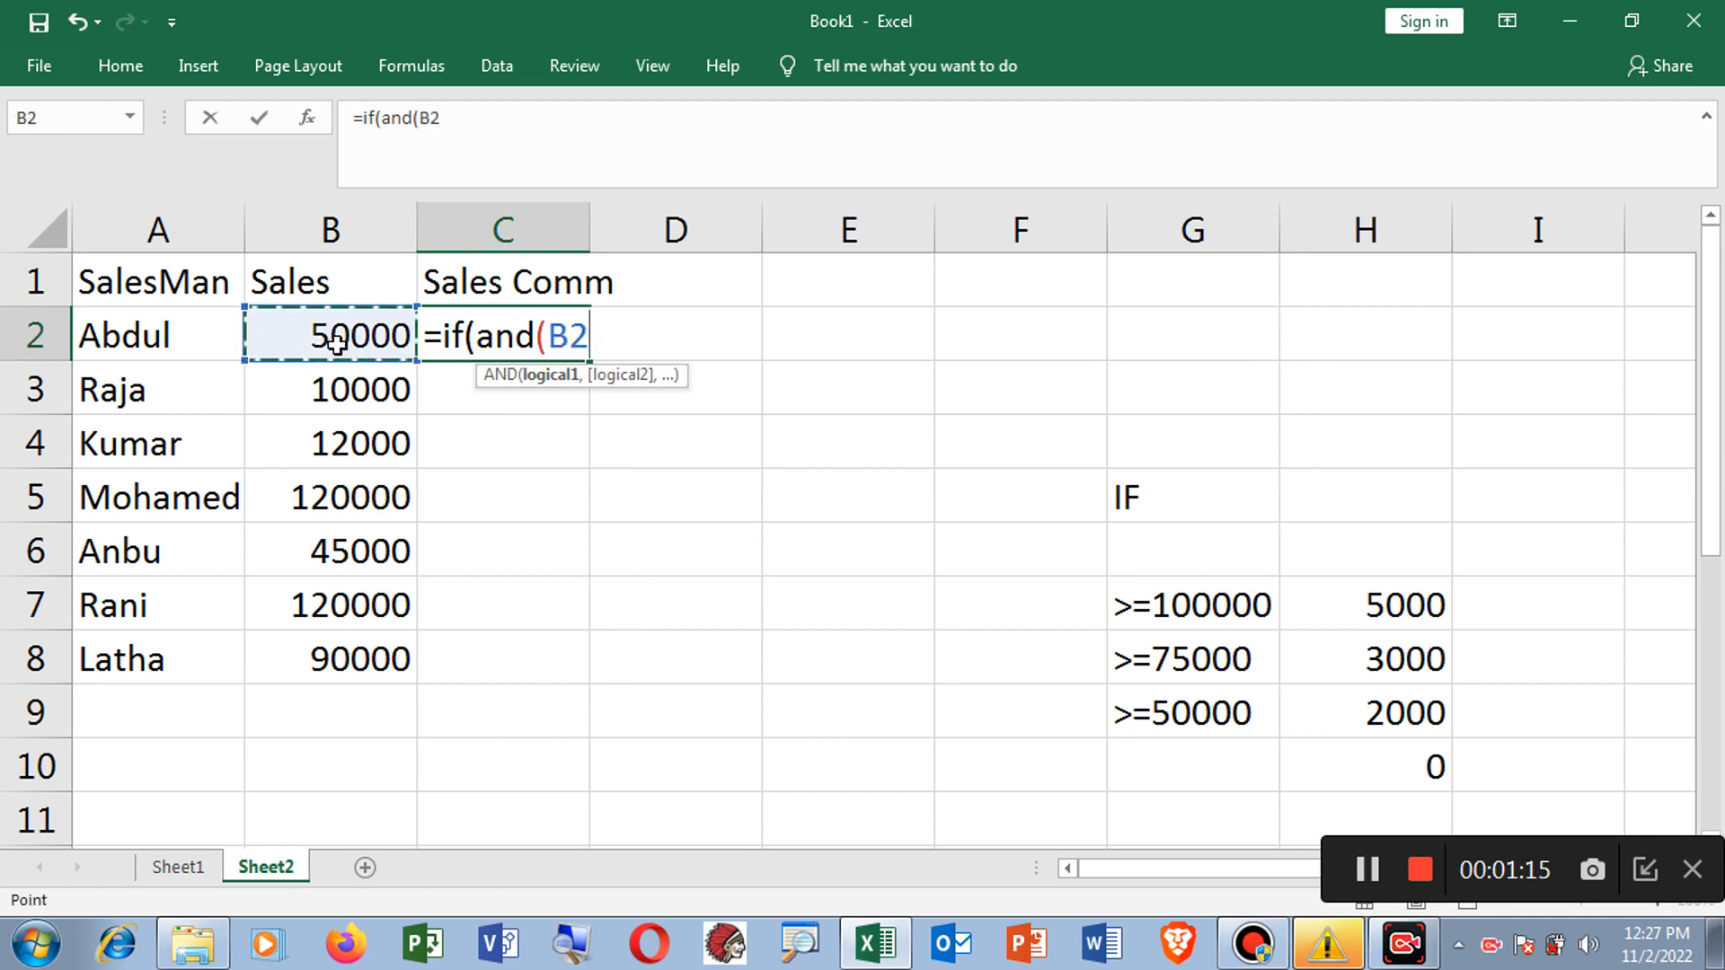
{"action": "type", "text": ">=100000"}
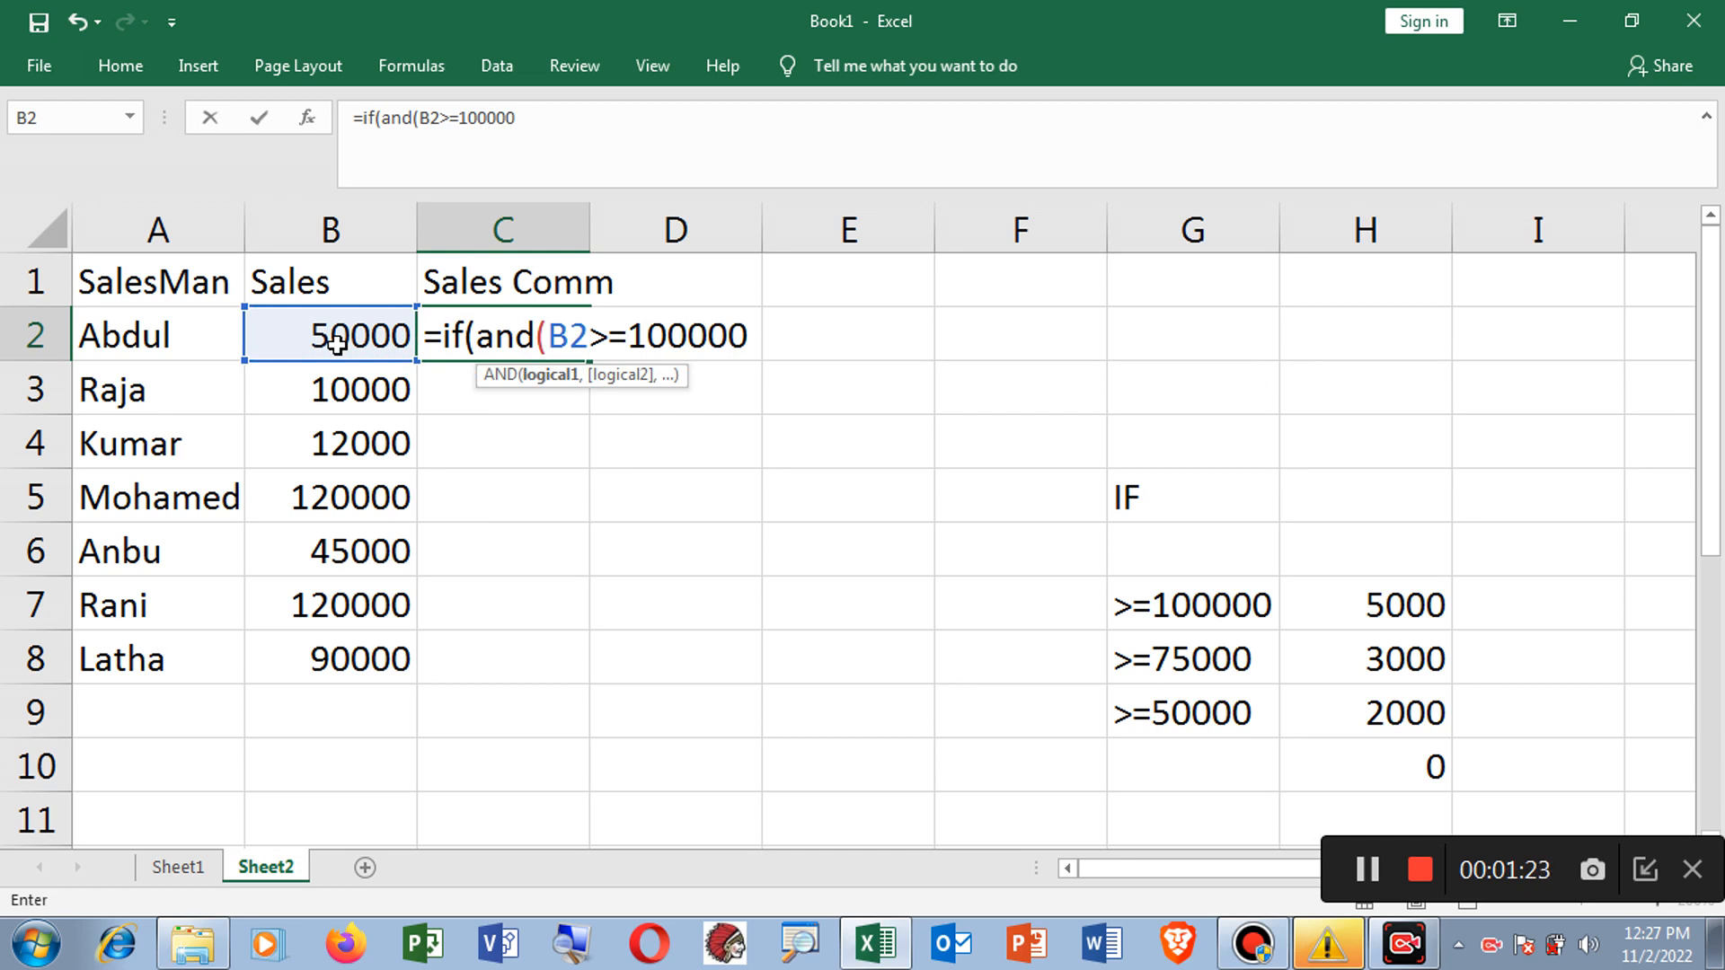
{"action": "type", "text": ")"}
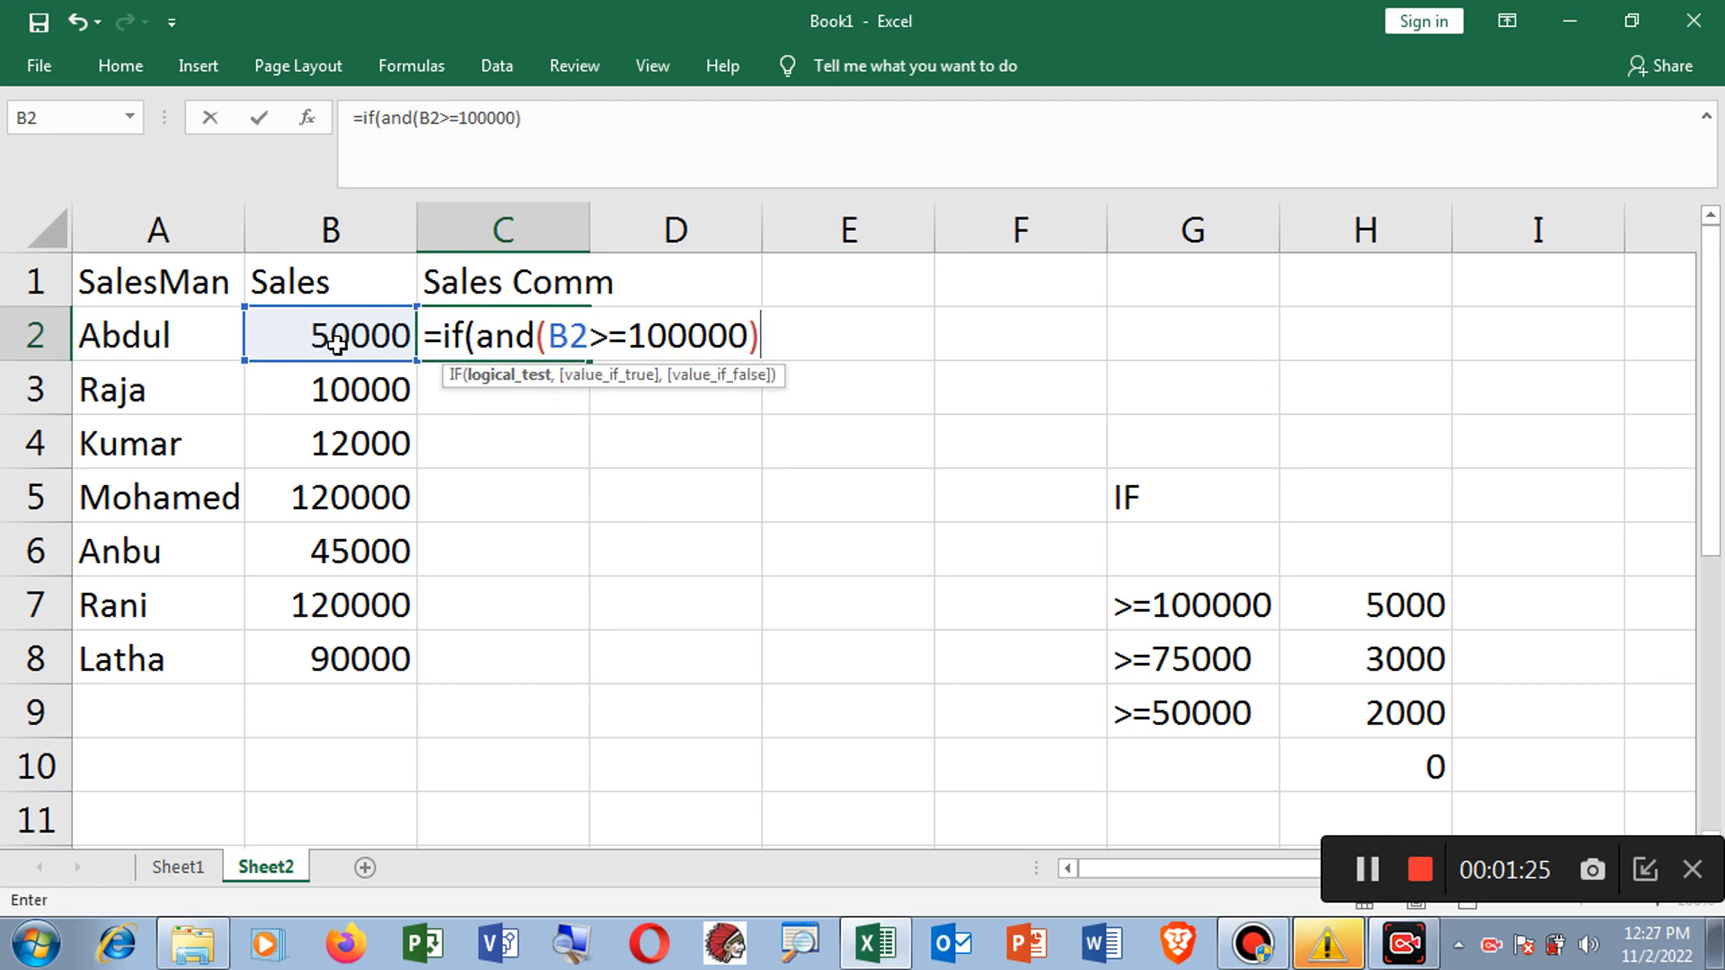
Step: Add "5000" as the IF formula's value if true, followed by the separator for the value if false
{"action": "type", "text": ","}
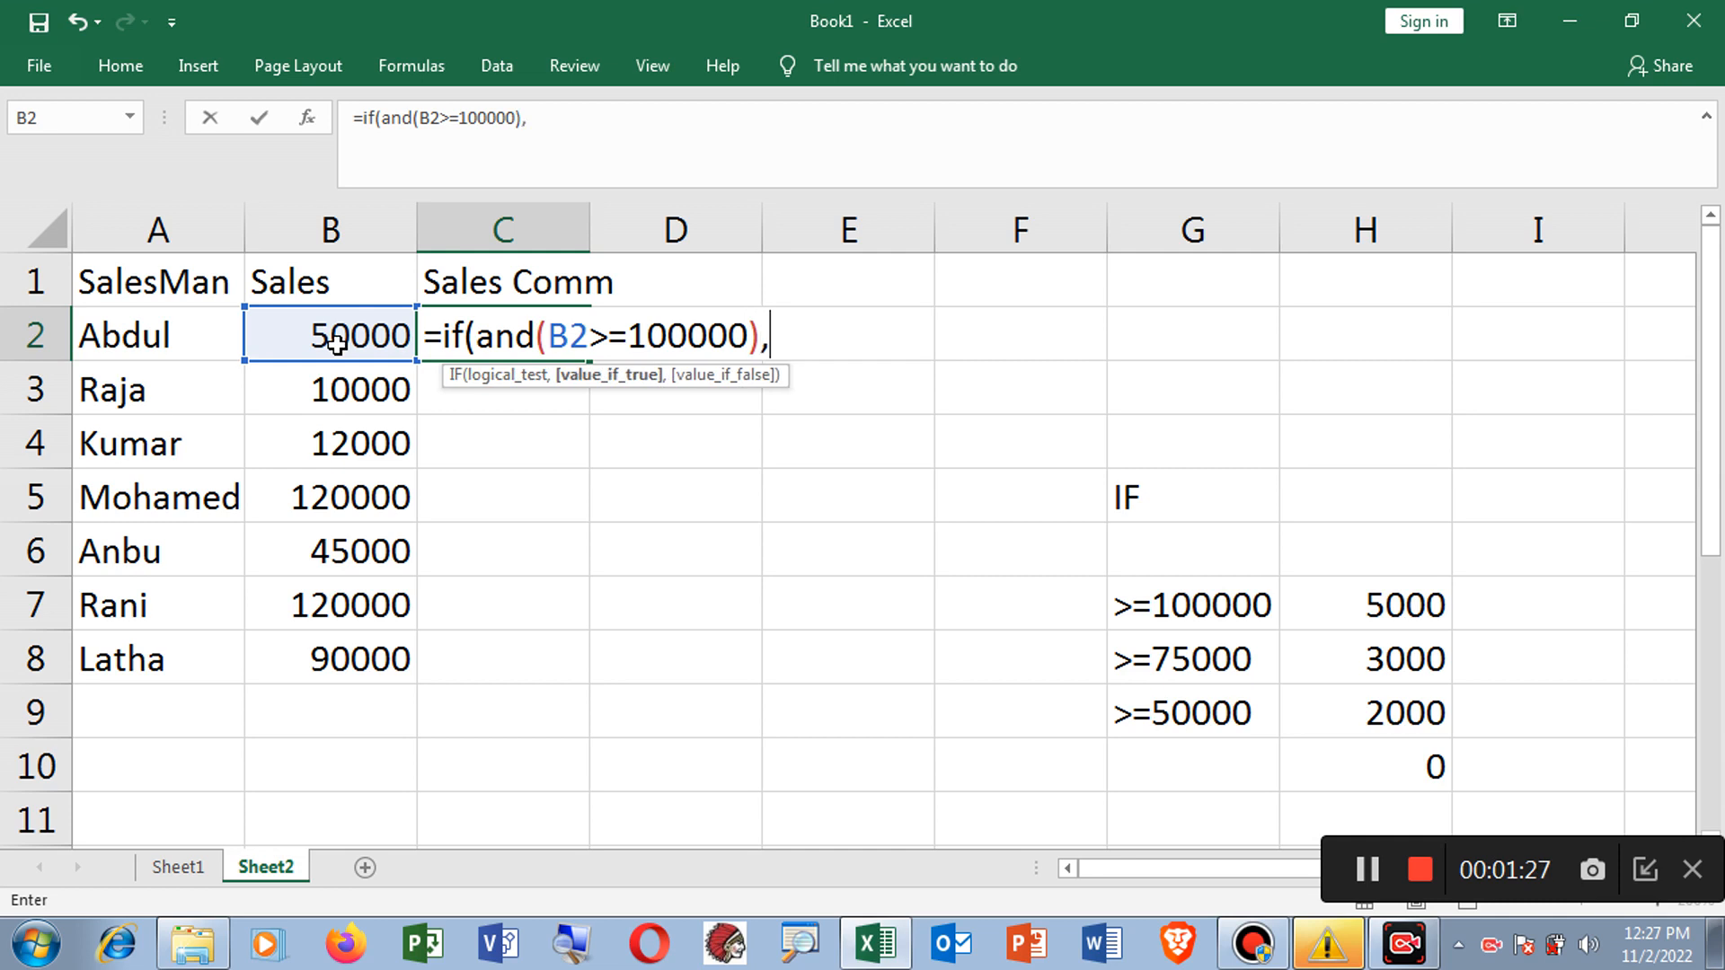
{"action": "type", "text": "\"50000"}
{"action": "key", "text": "BackSpace"}
{"action": "type", "text": "\""}
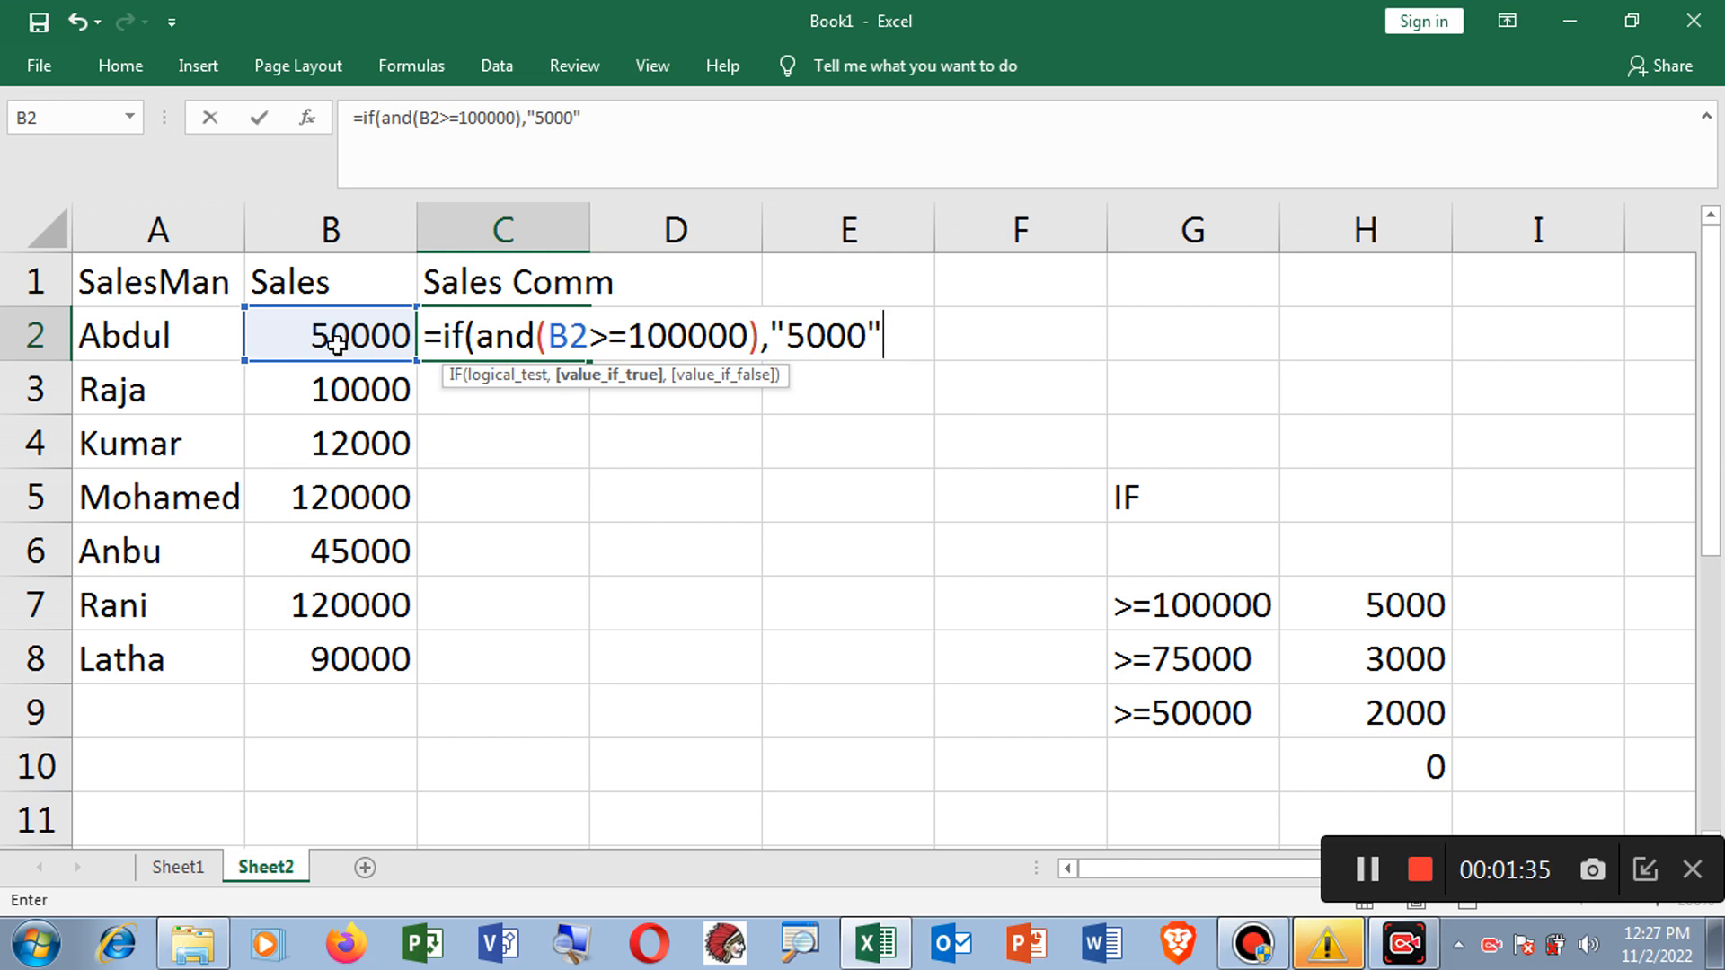
{"action": "type", "text": ","}
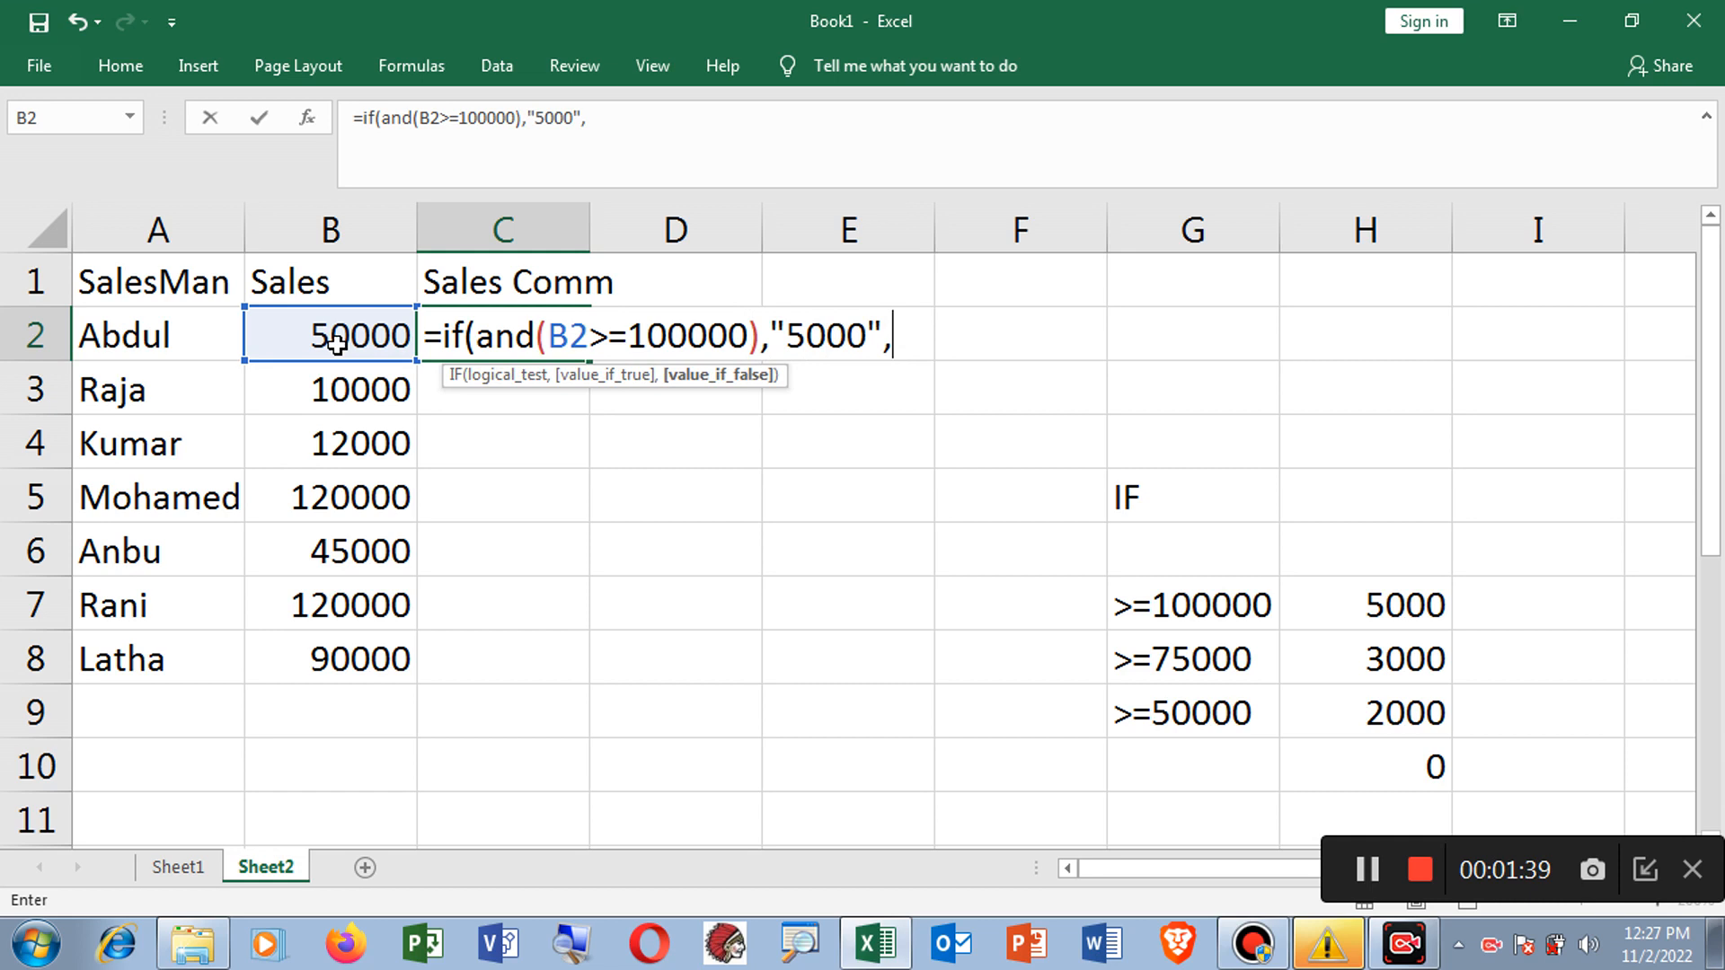
Step: Nest a second IF in the C2 formula with the test AND(B2>=75000,B2<100000)
{"action": "type", "text": "if"}
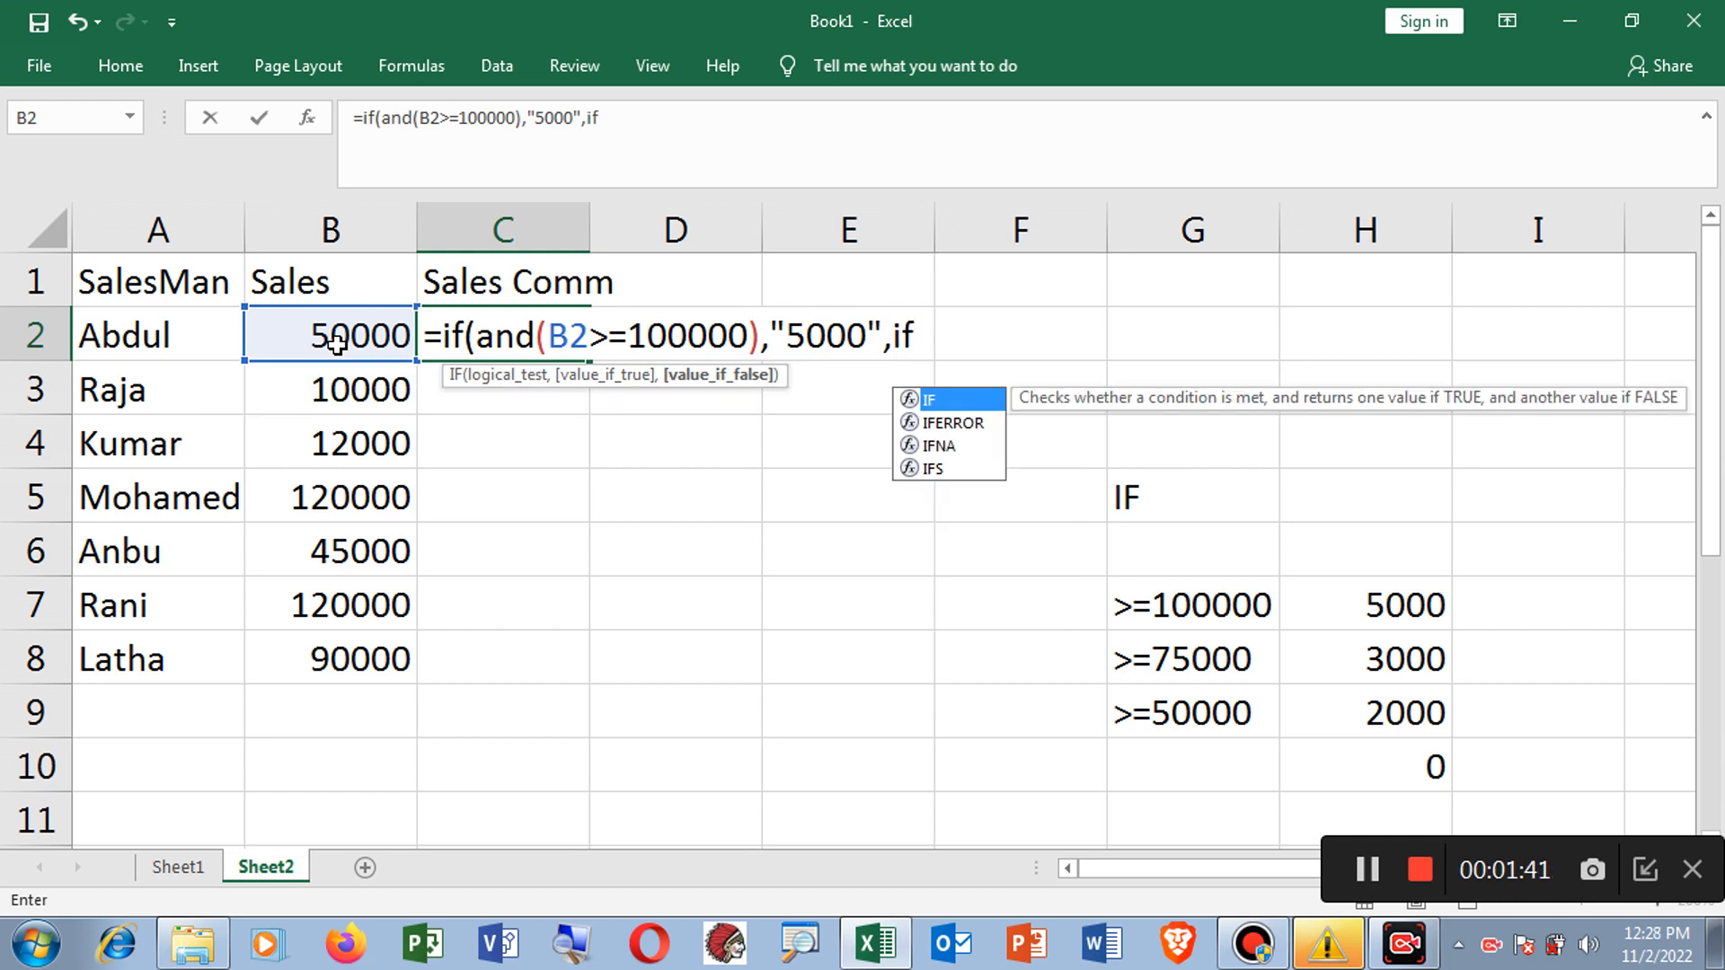
{"action": "type", "text": "(a"}
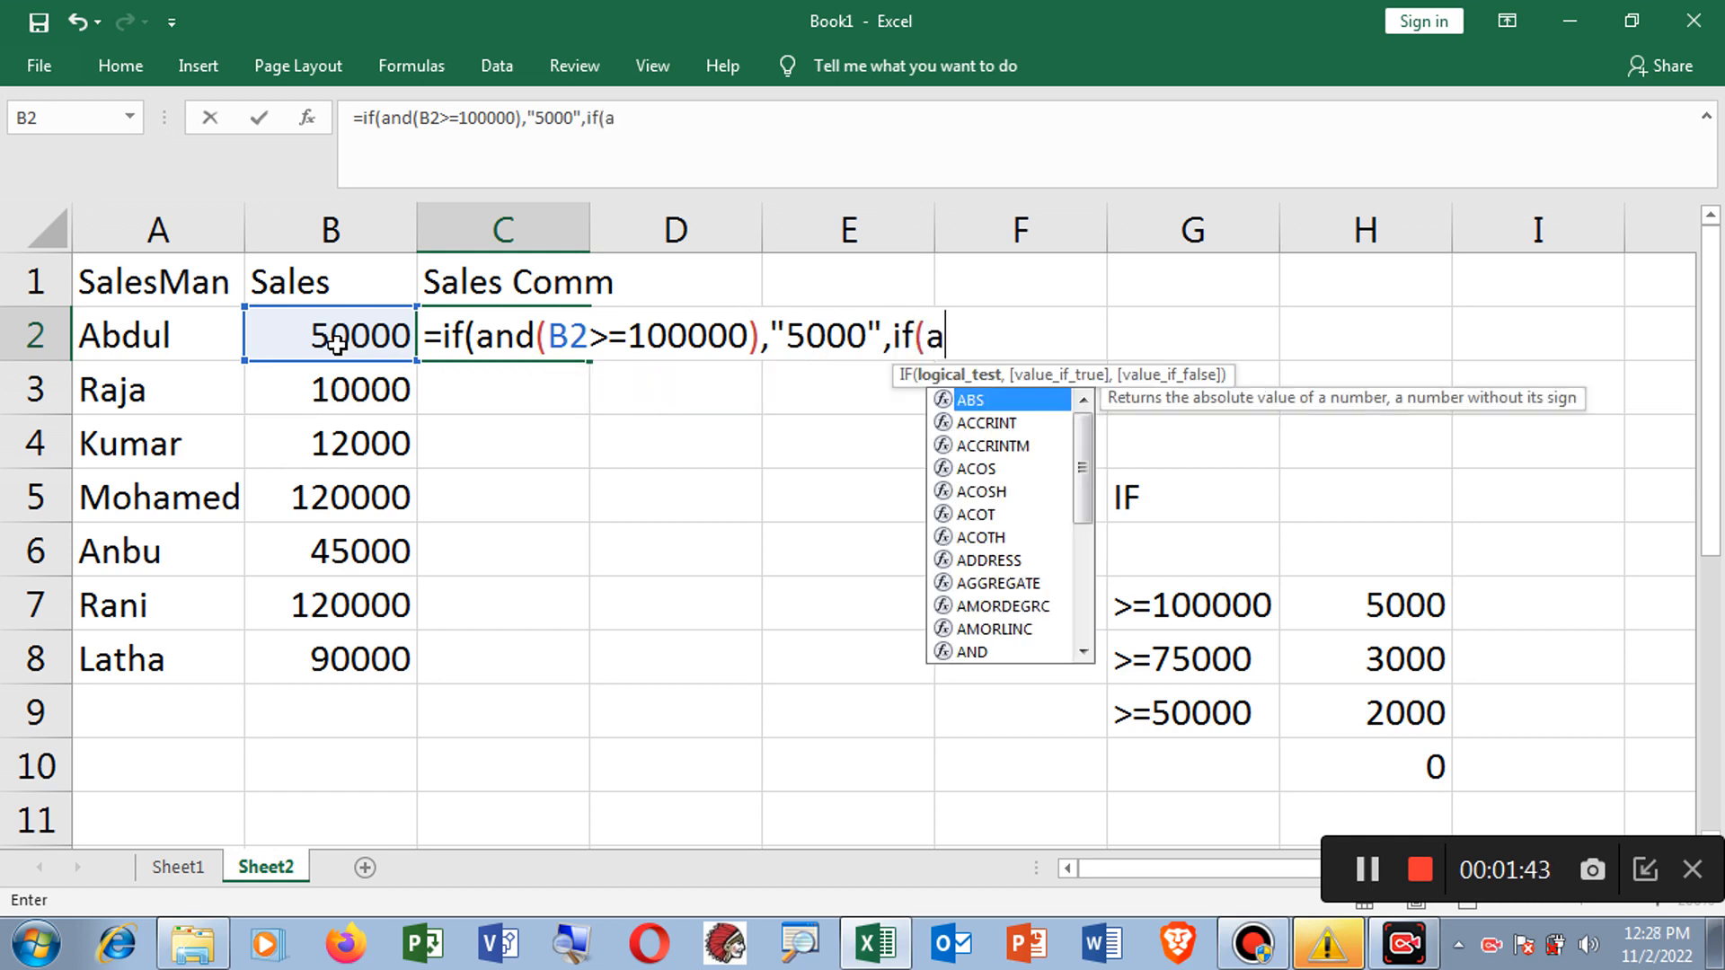
{"action": "type", "text": "nd("}
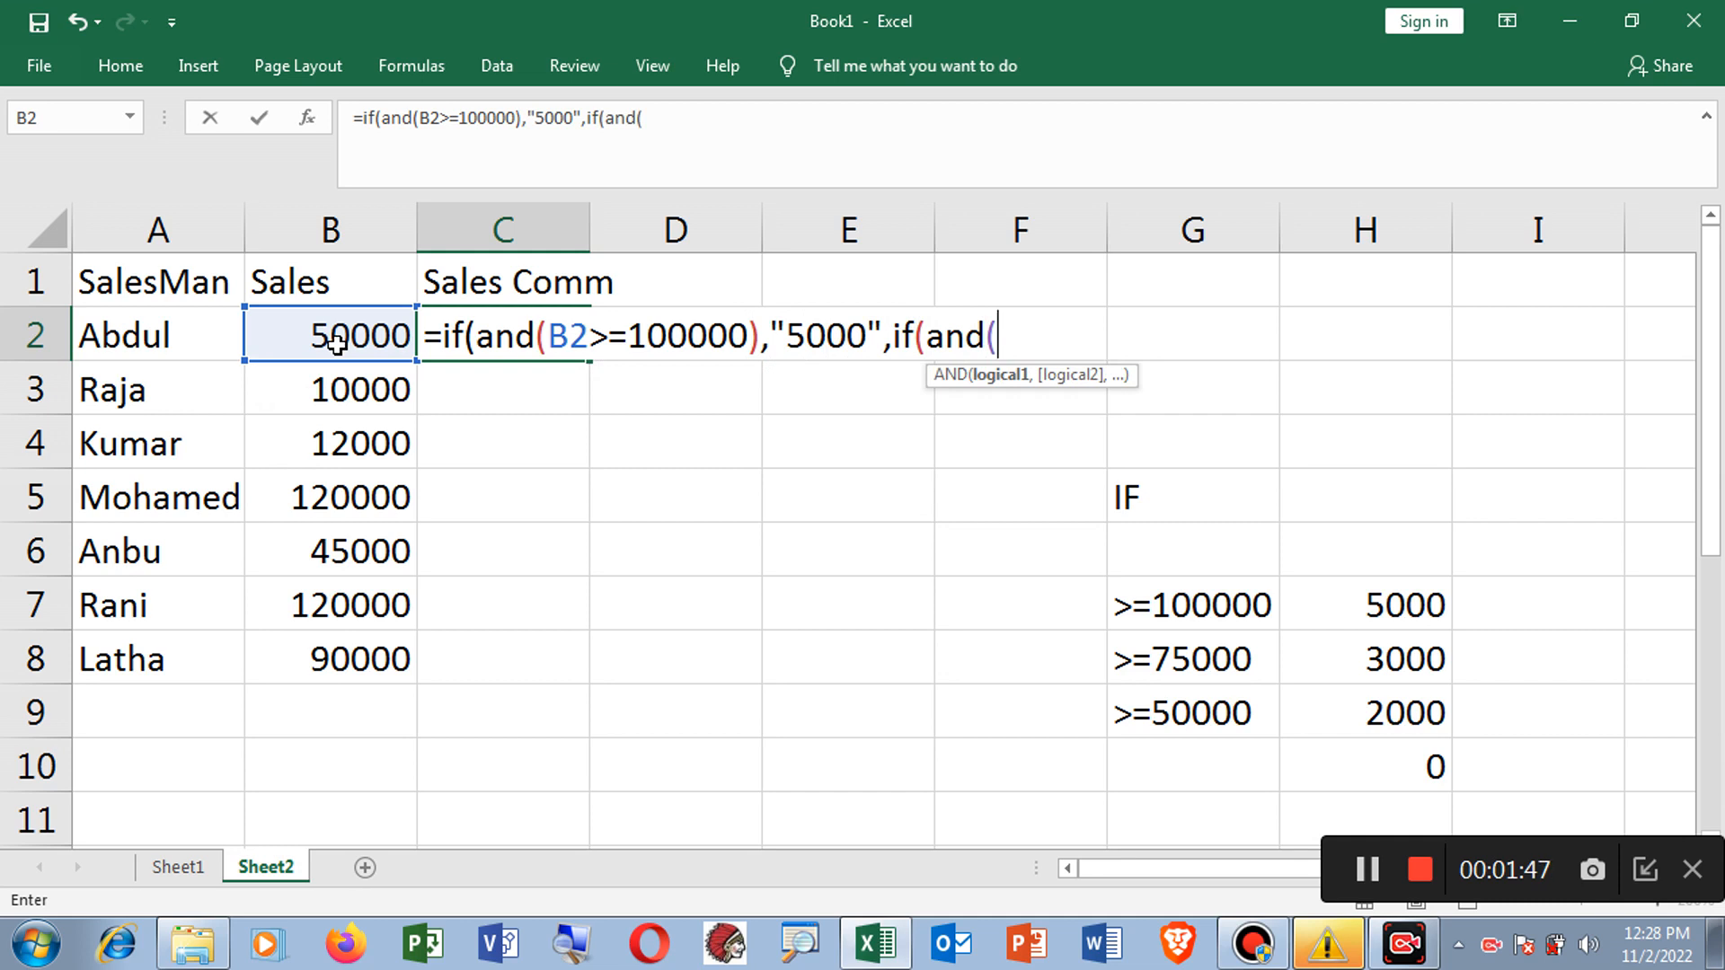
{"action": "left_click", "coordinate": [337, 343]}
{"action": "type", "text": ">="}
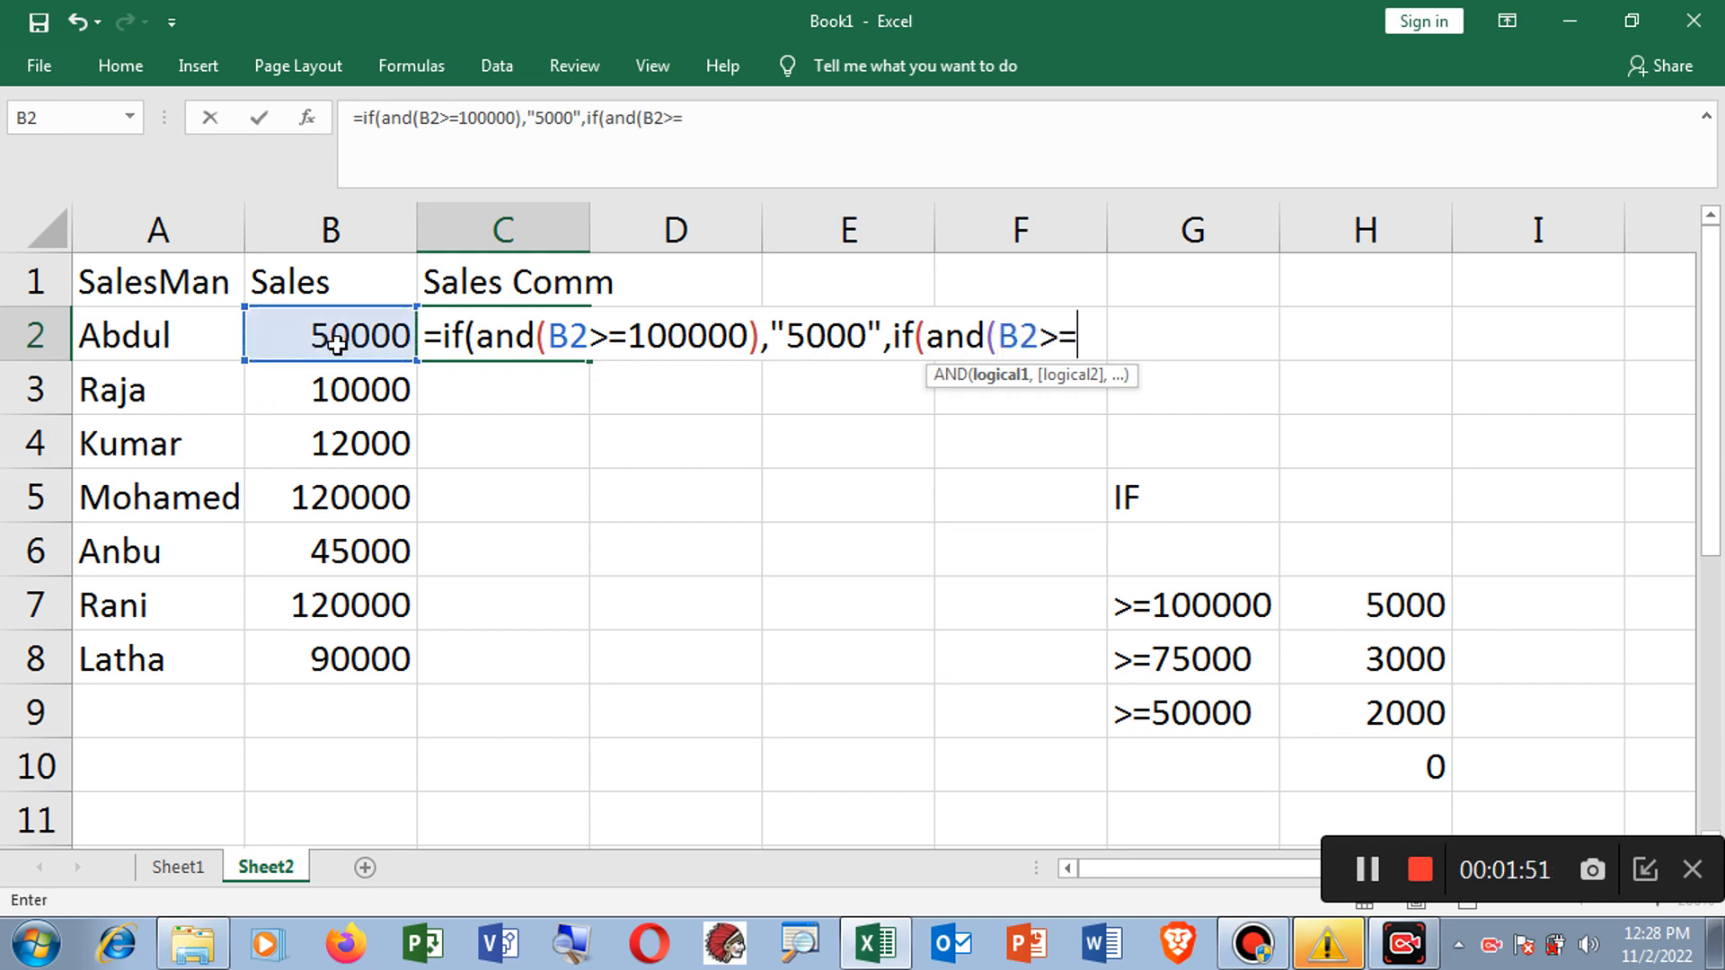
{"action": "type", "text": "75000"}
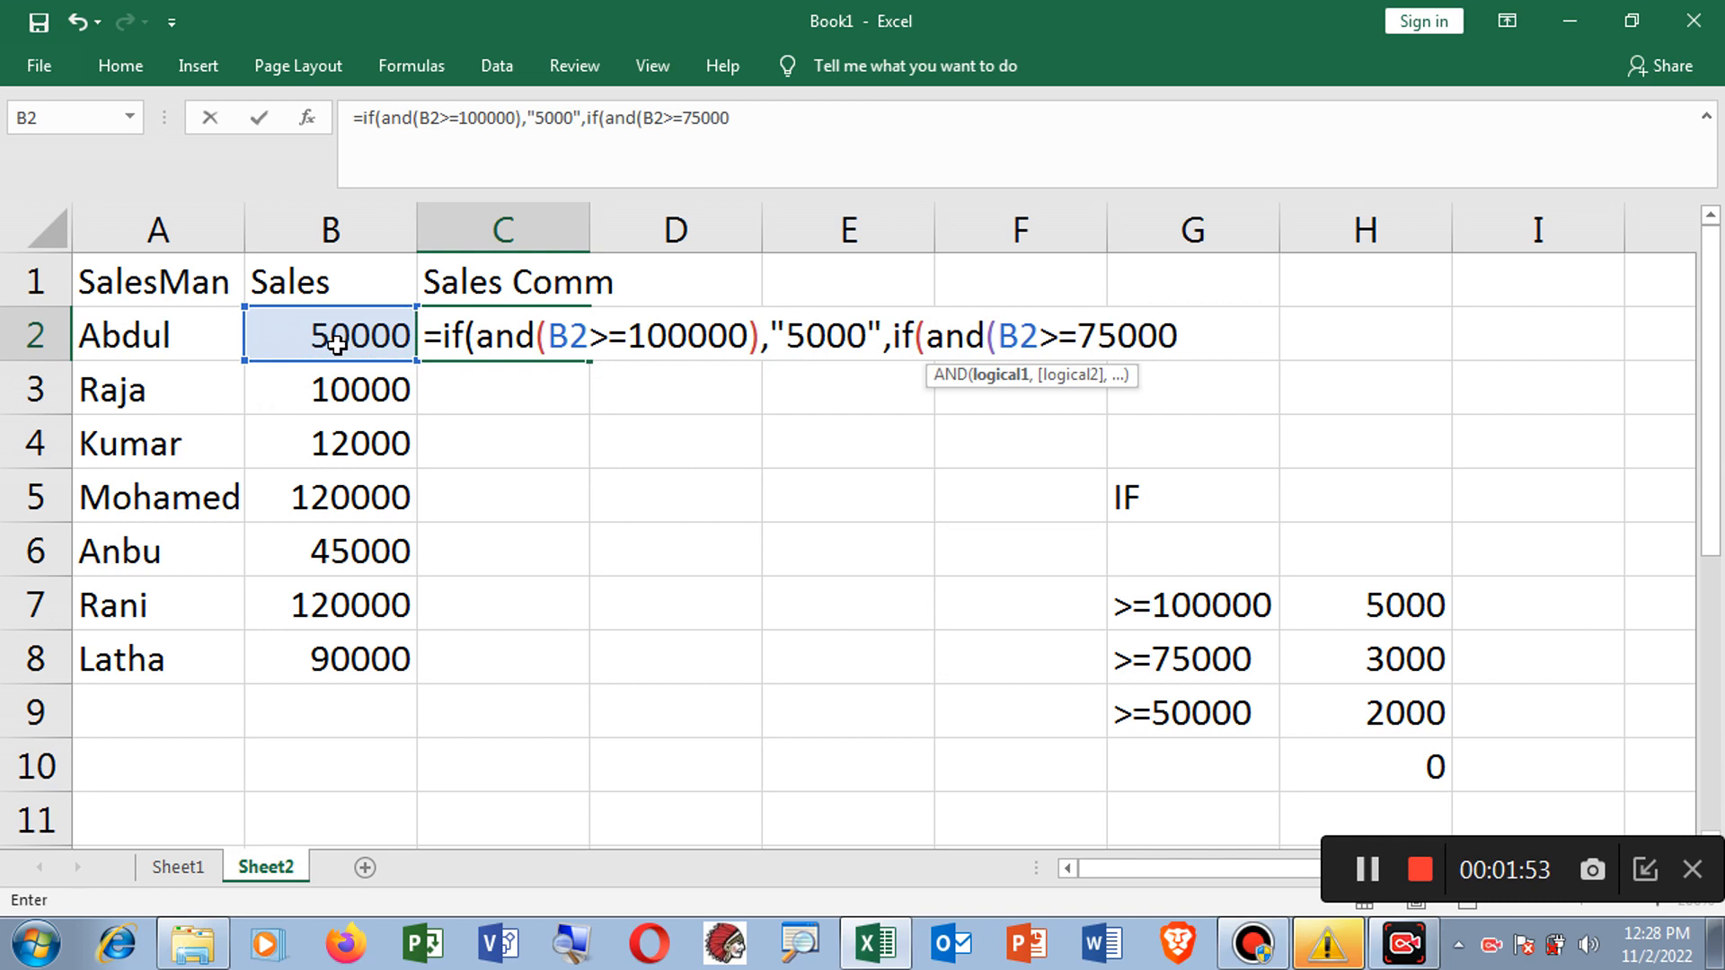
{"action": "type", "text": ","}
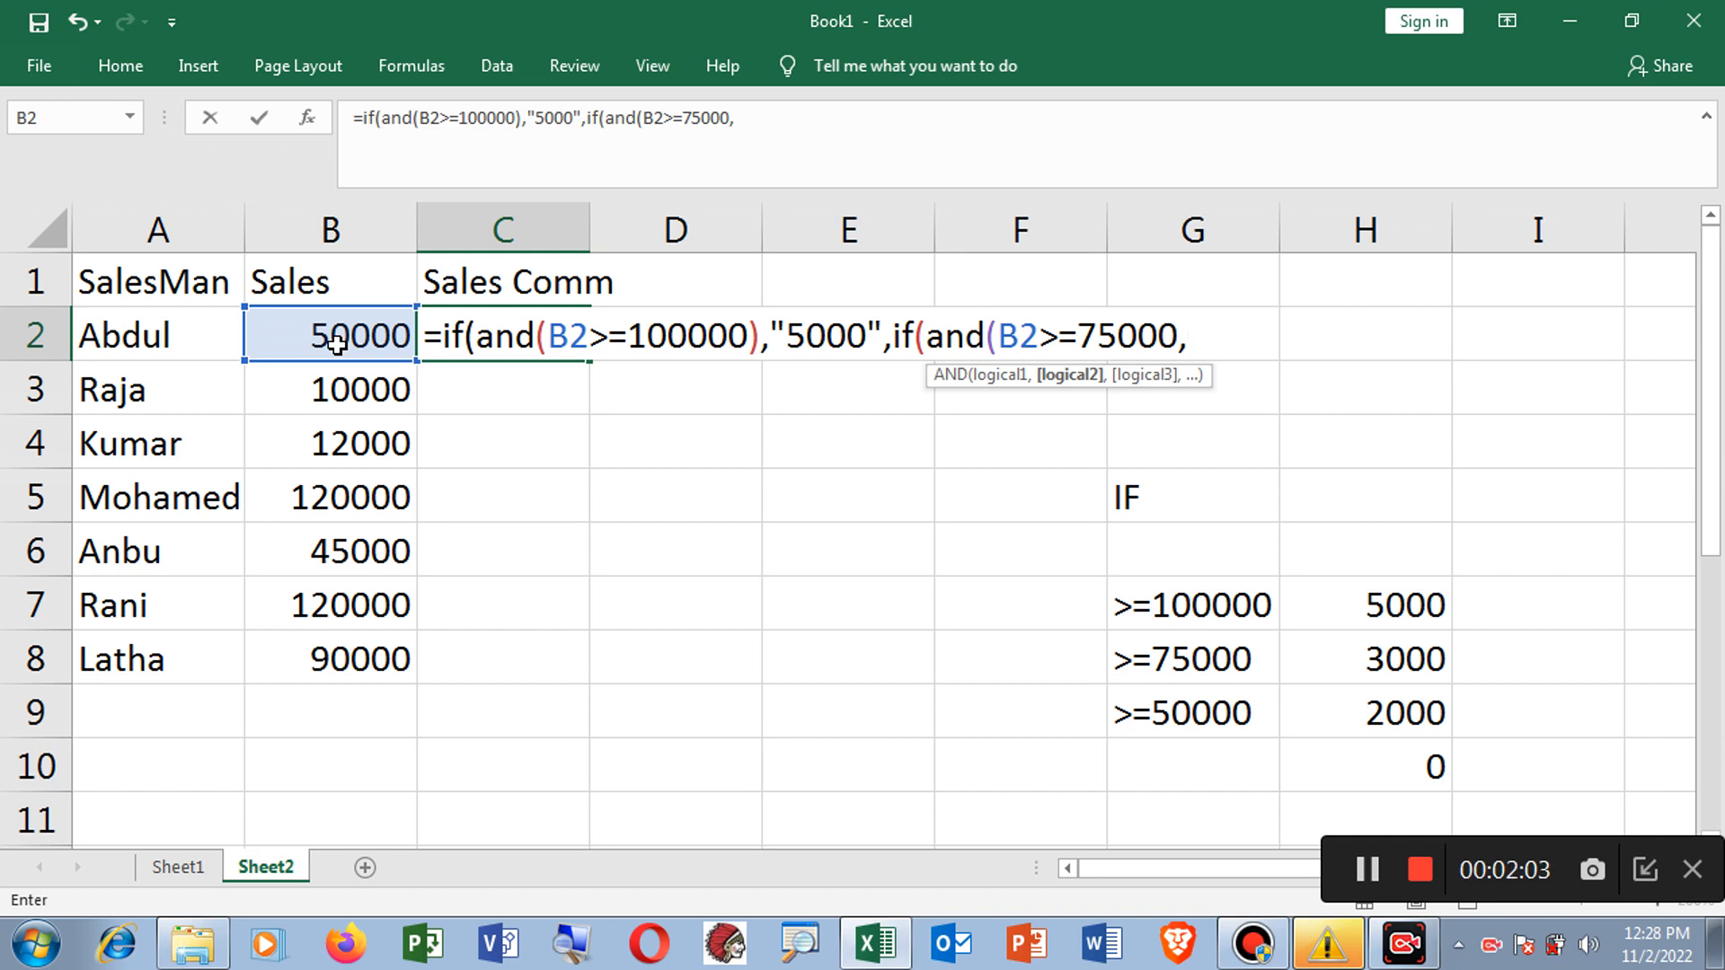
{"action": "left_click", "coordinate": [326, 349]}
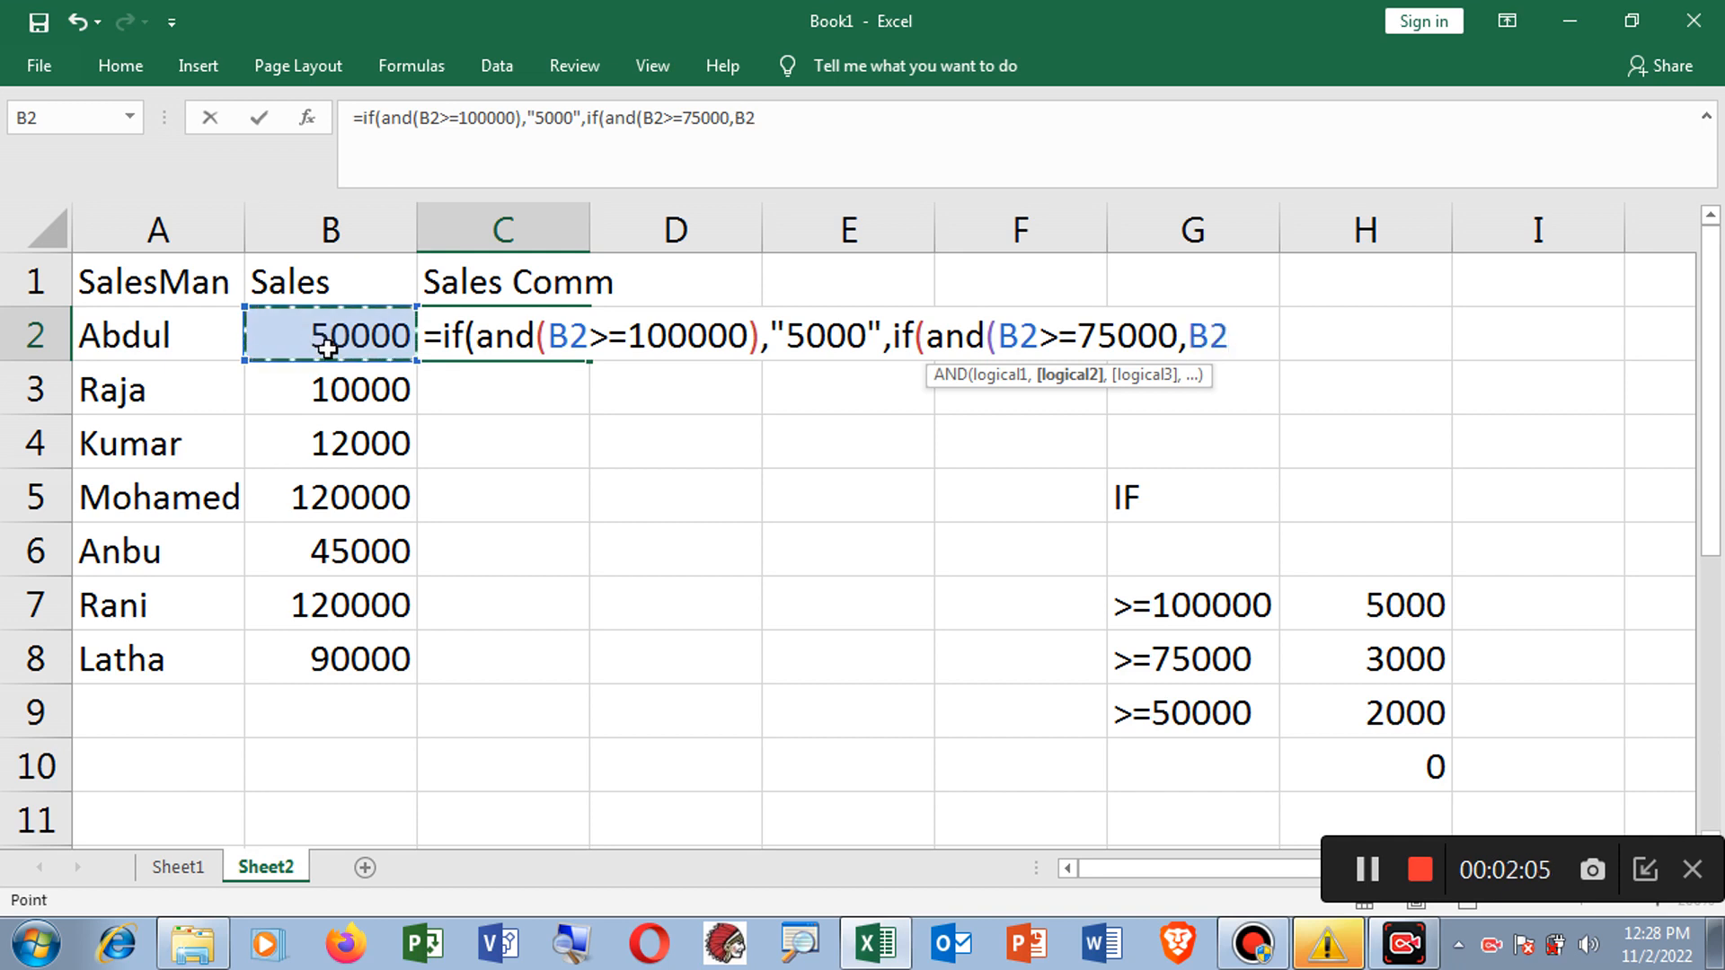
{"action": "type", "text": "<100000"}
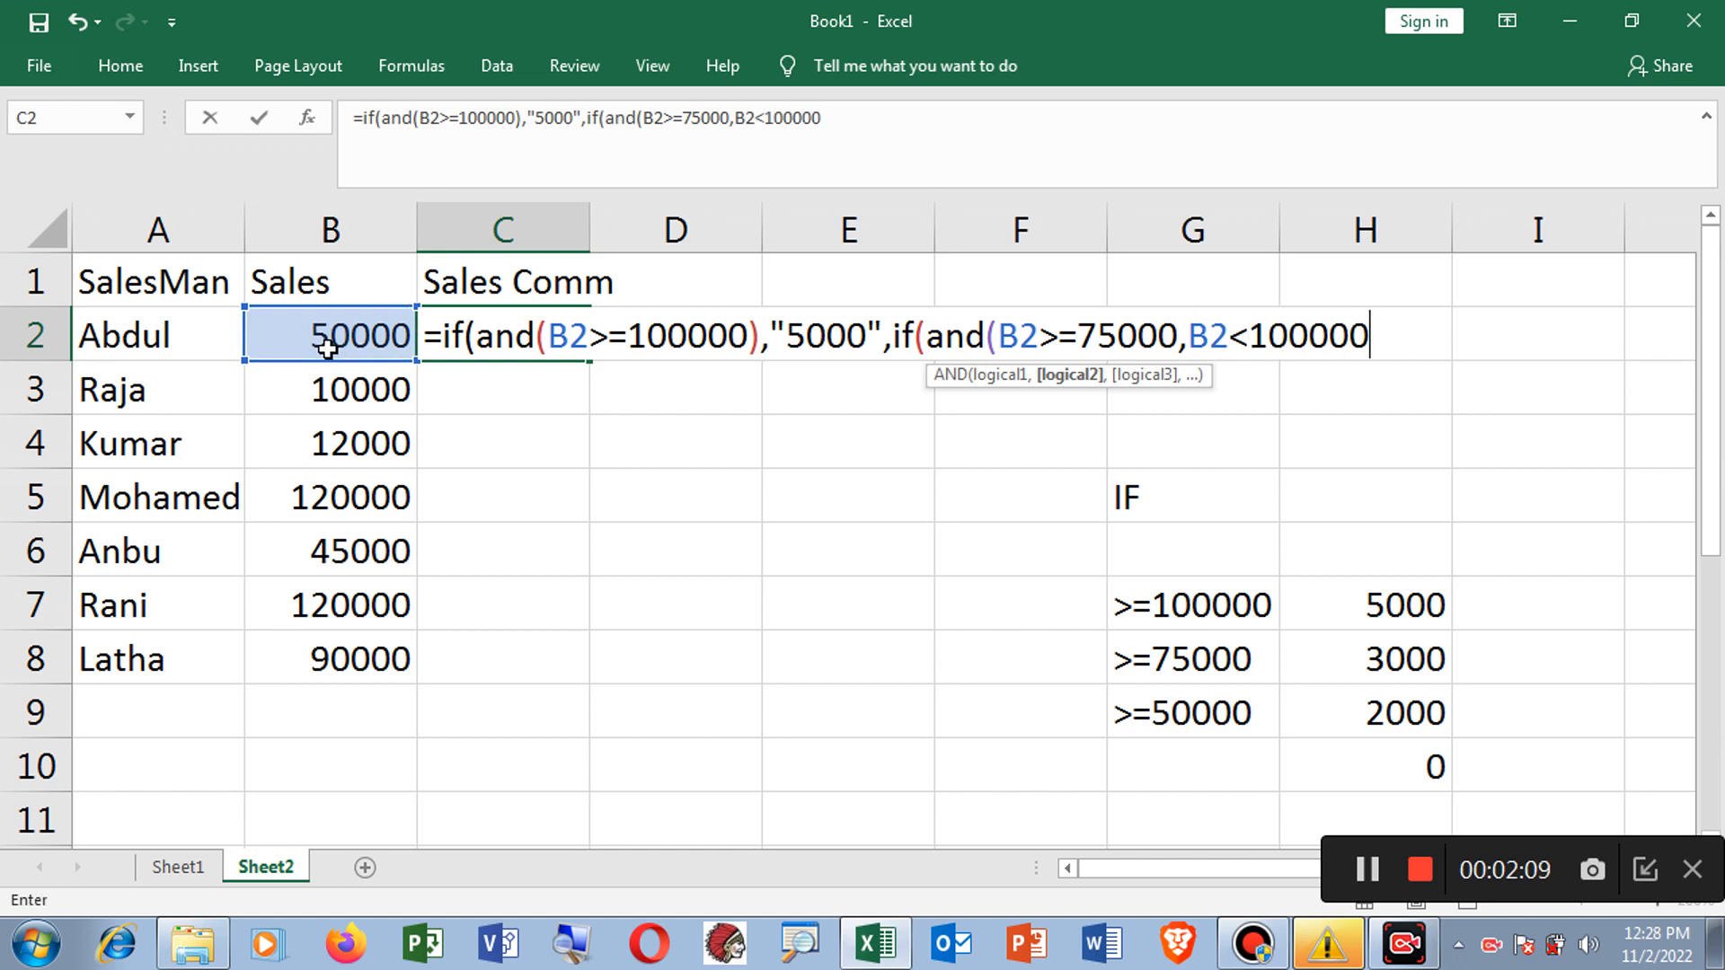
{"action": "type", "text": ")"}
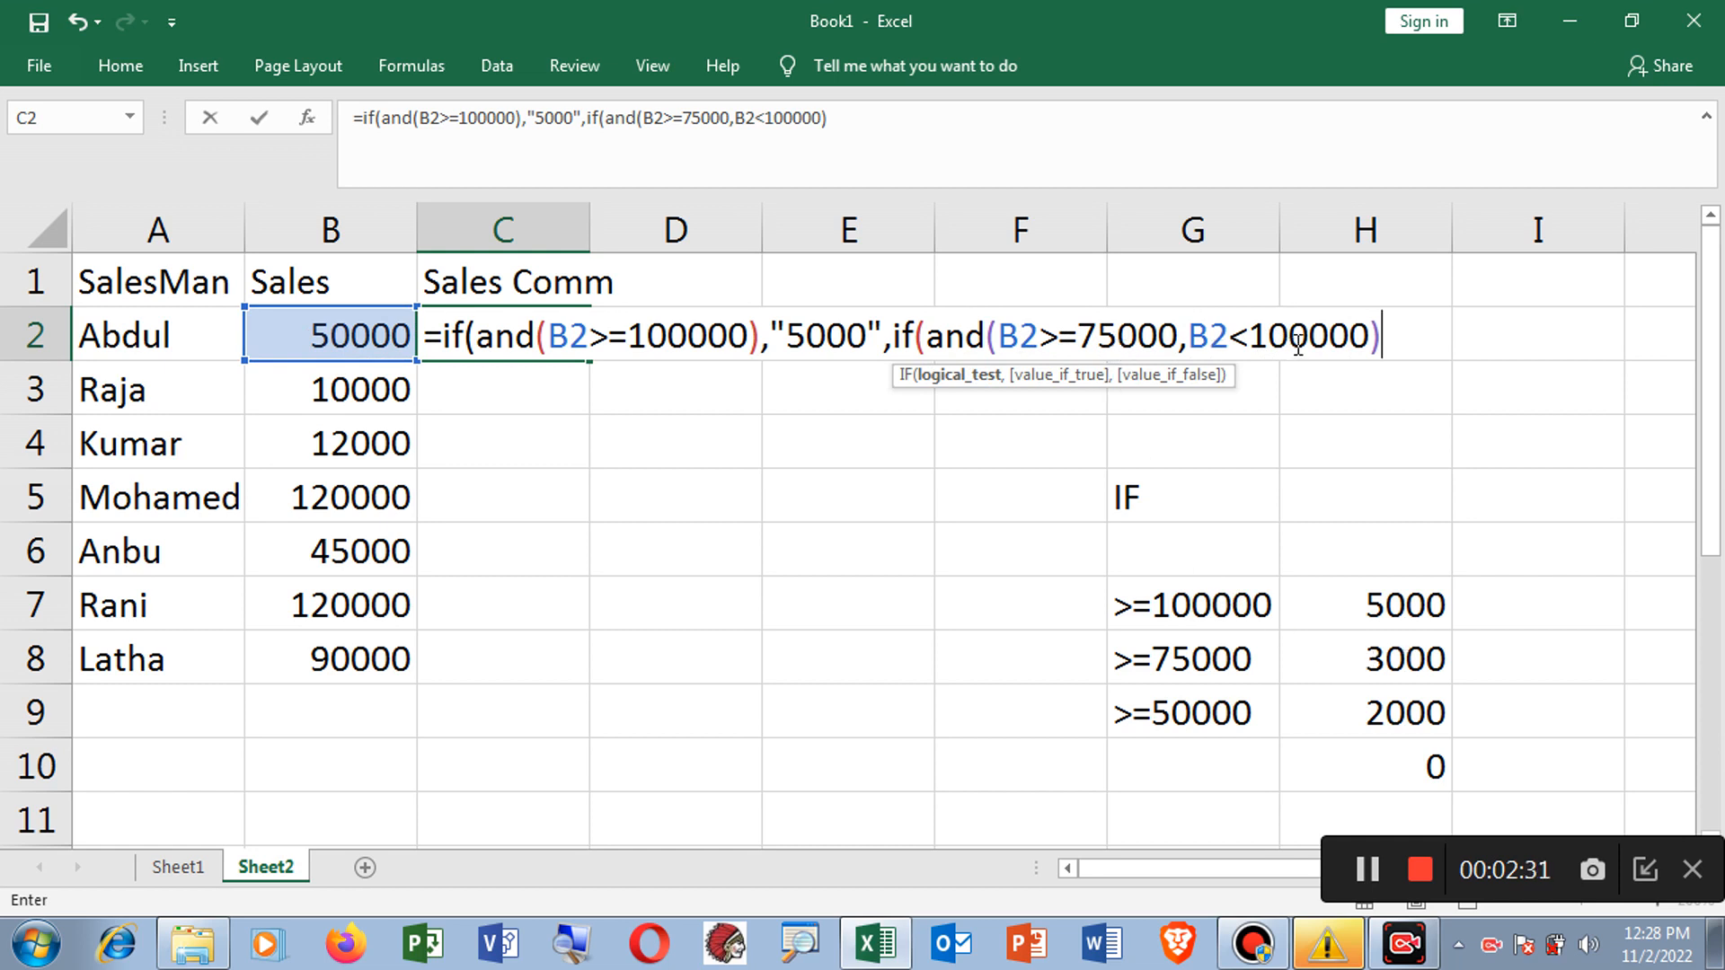
Step: Give the second IF the value "3000" if true and continue to its value-if-false argument
{"action": "type", "text": ",\""}
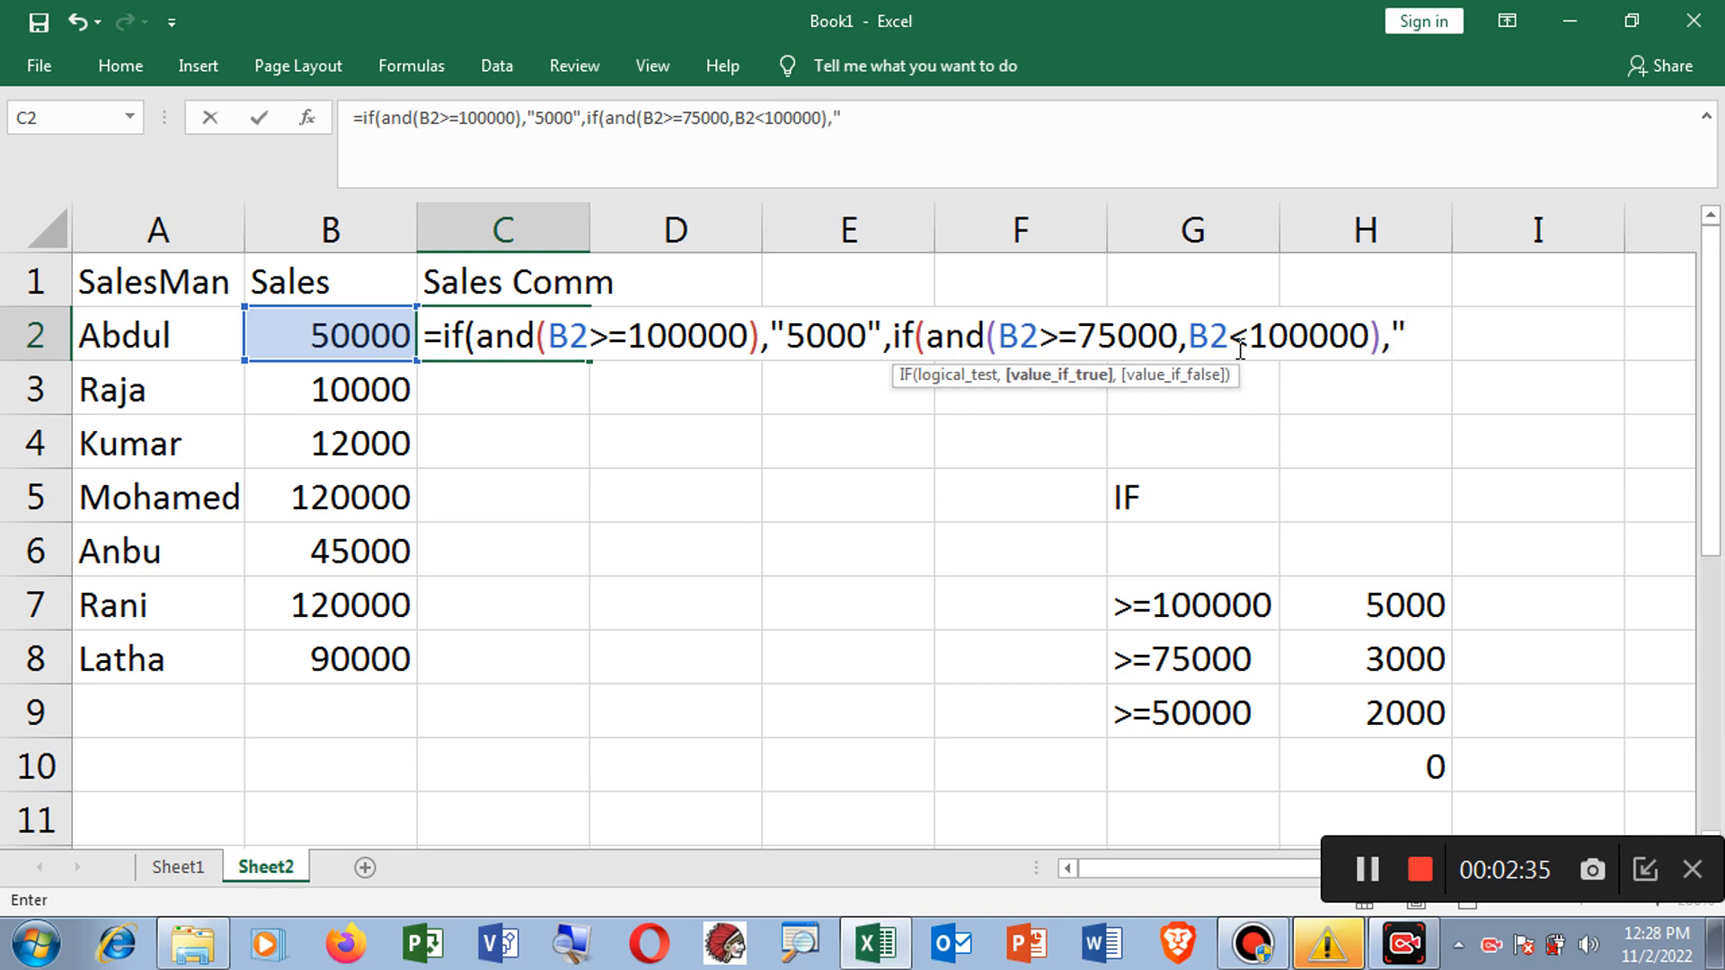
{"action": "type", "text": "300"}
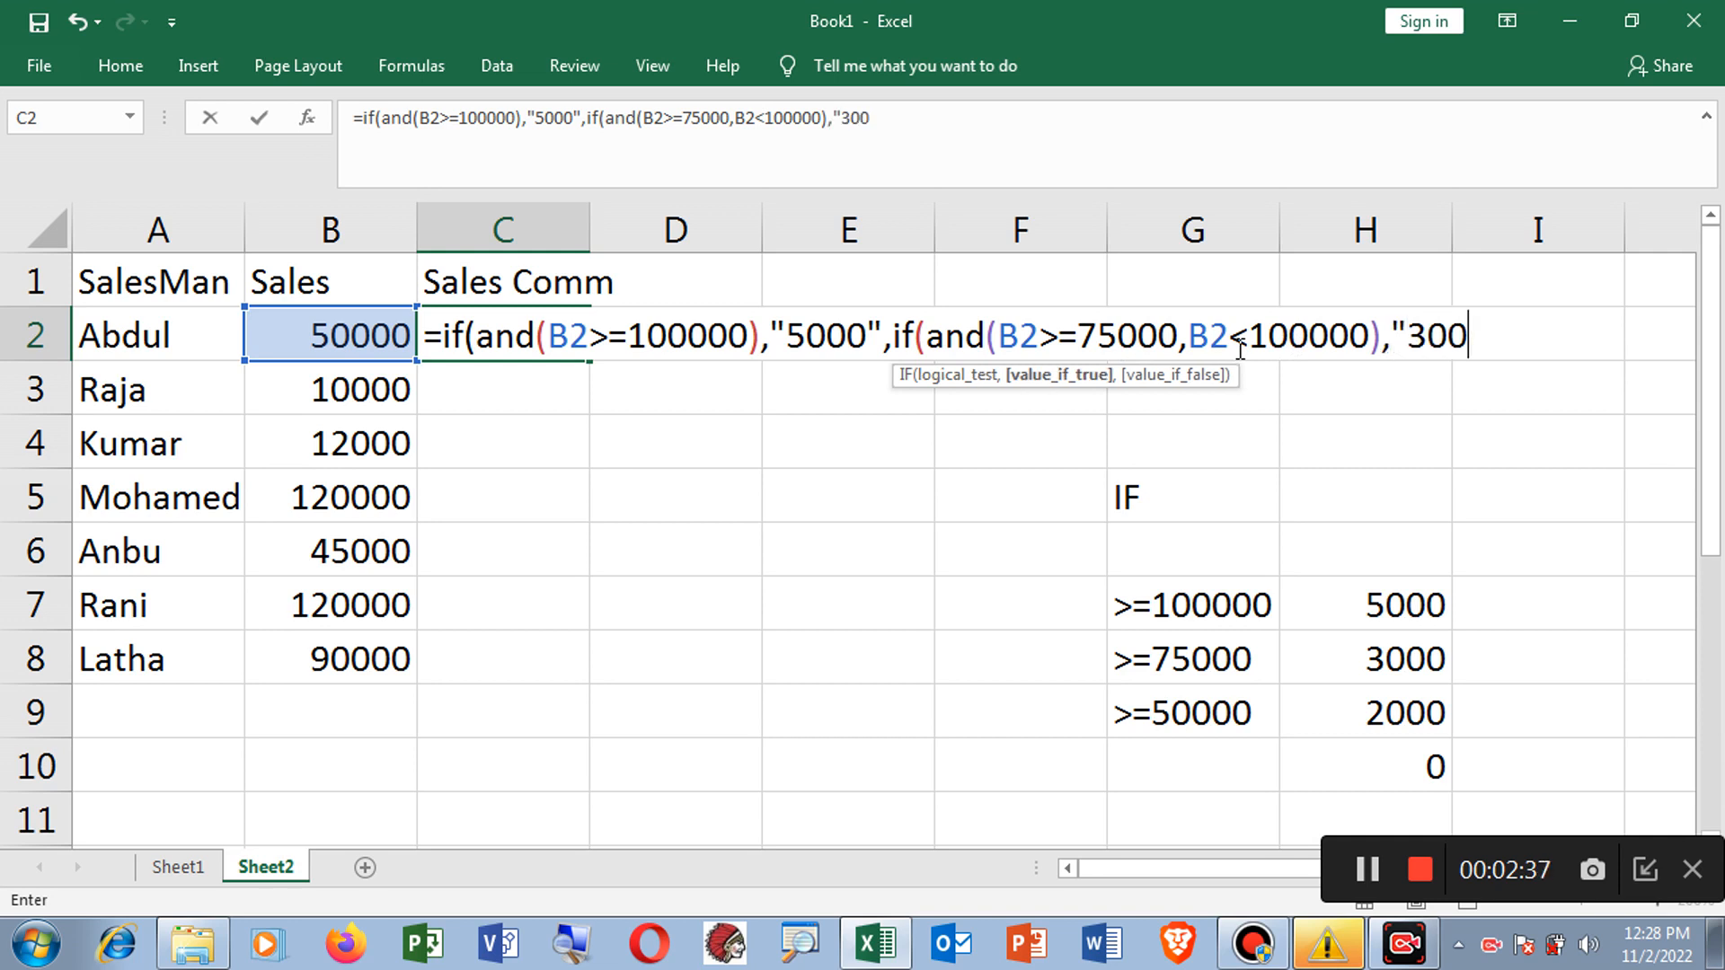
{"action": "type", "text": "0\","}
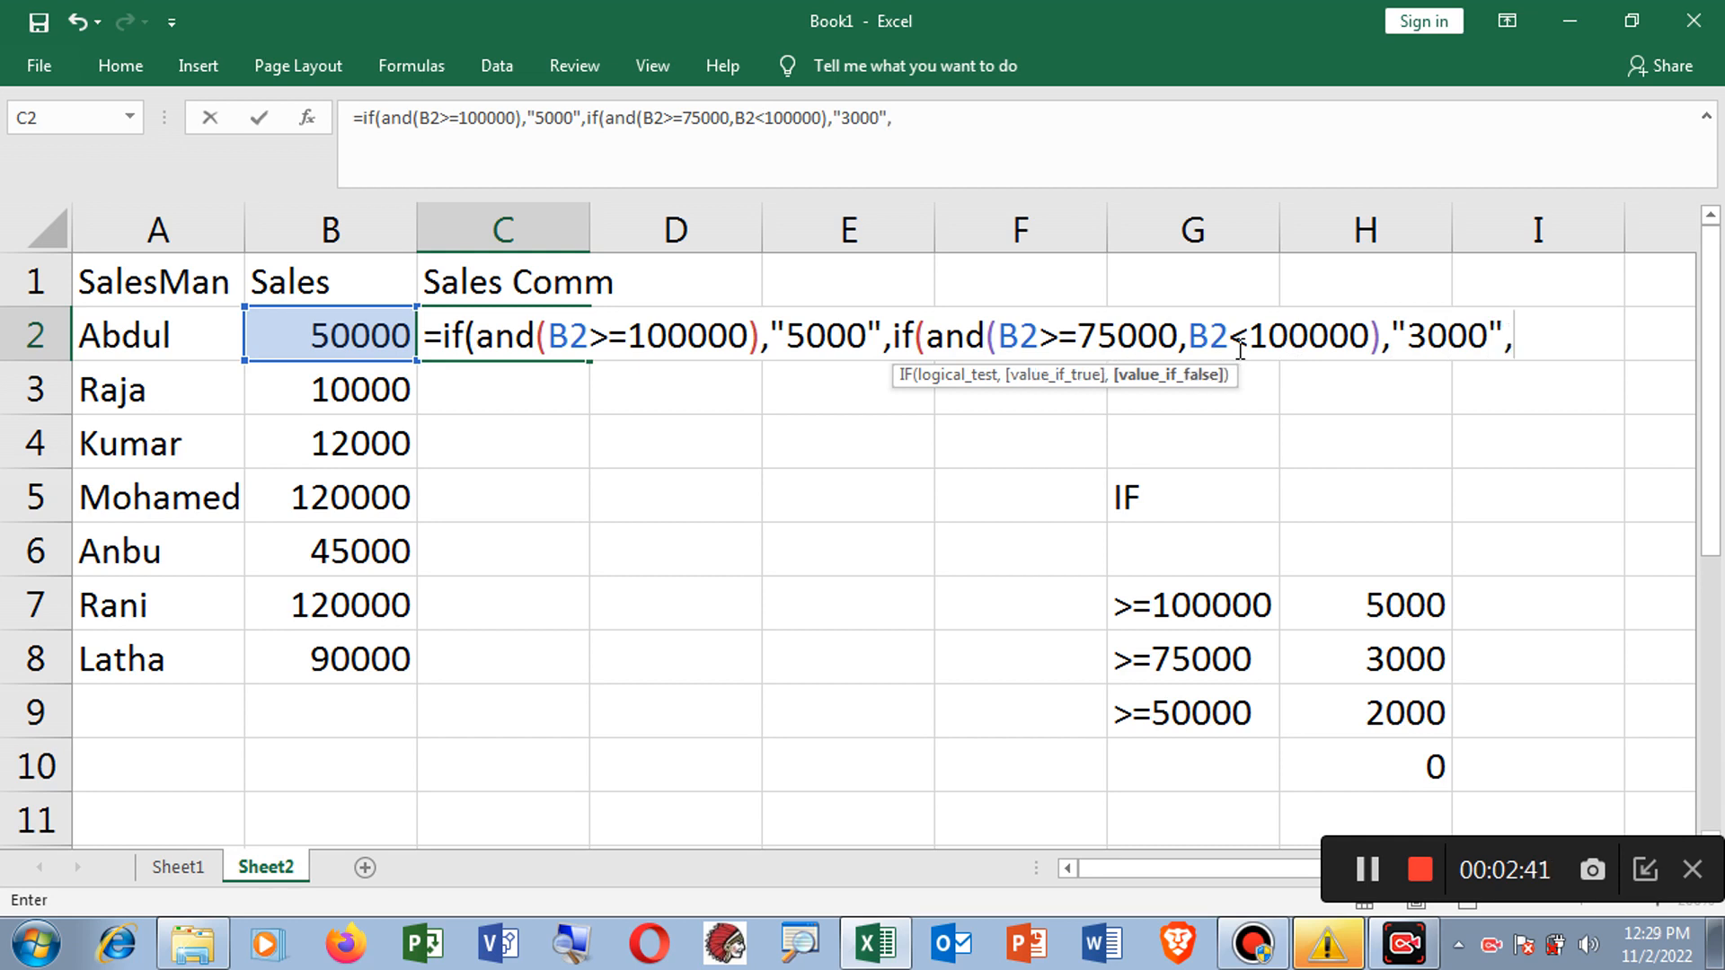
Step: Nest a third IF in the C2 formula and begin its AND test with the condition B2>=50000
{"action": "type", "text": "if"}
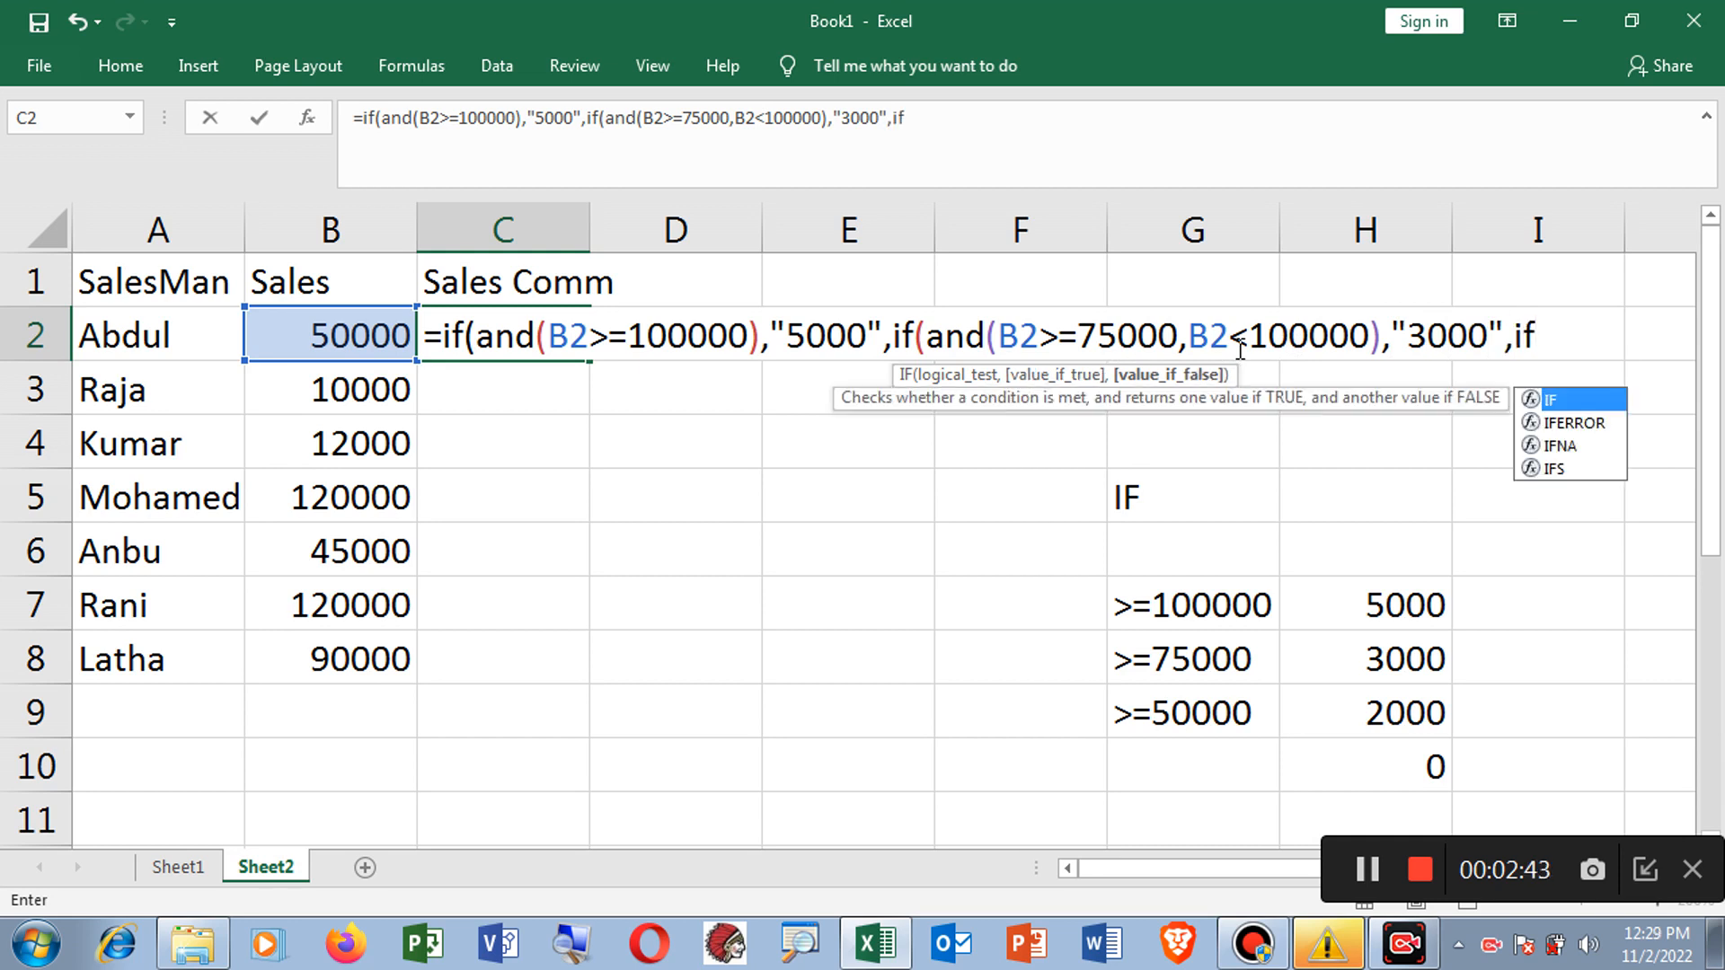
{"action": "type", "text": "(and"}
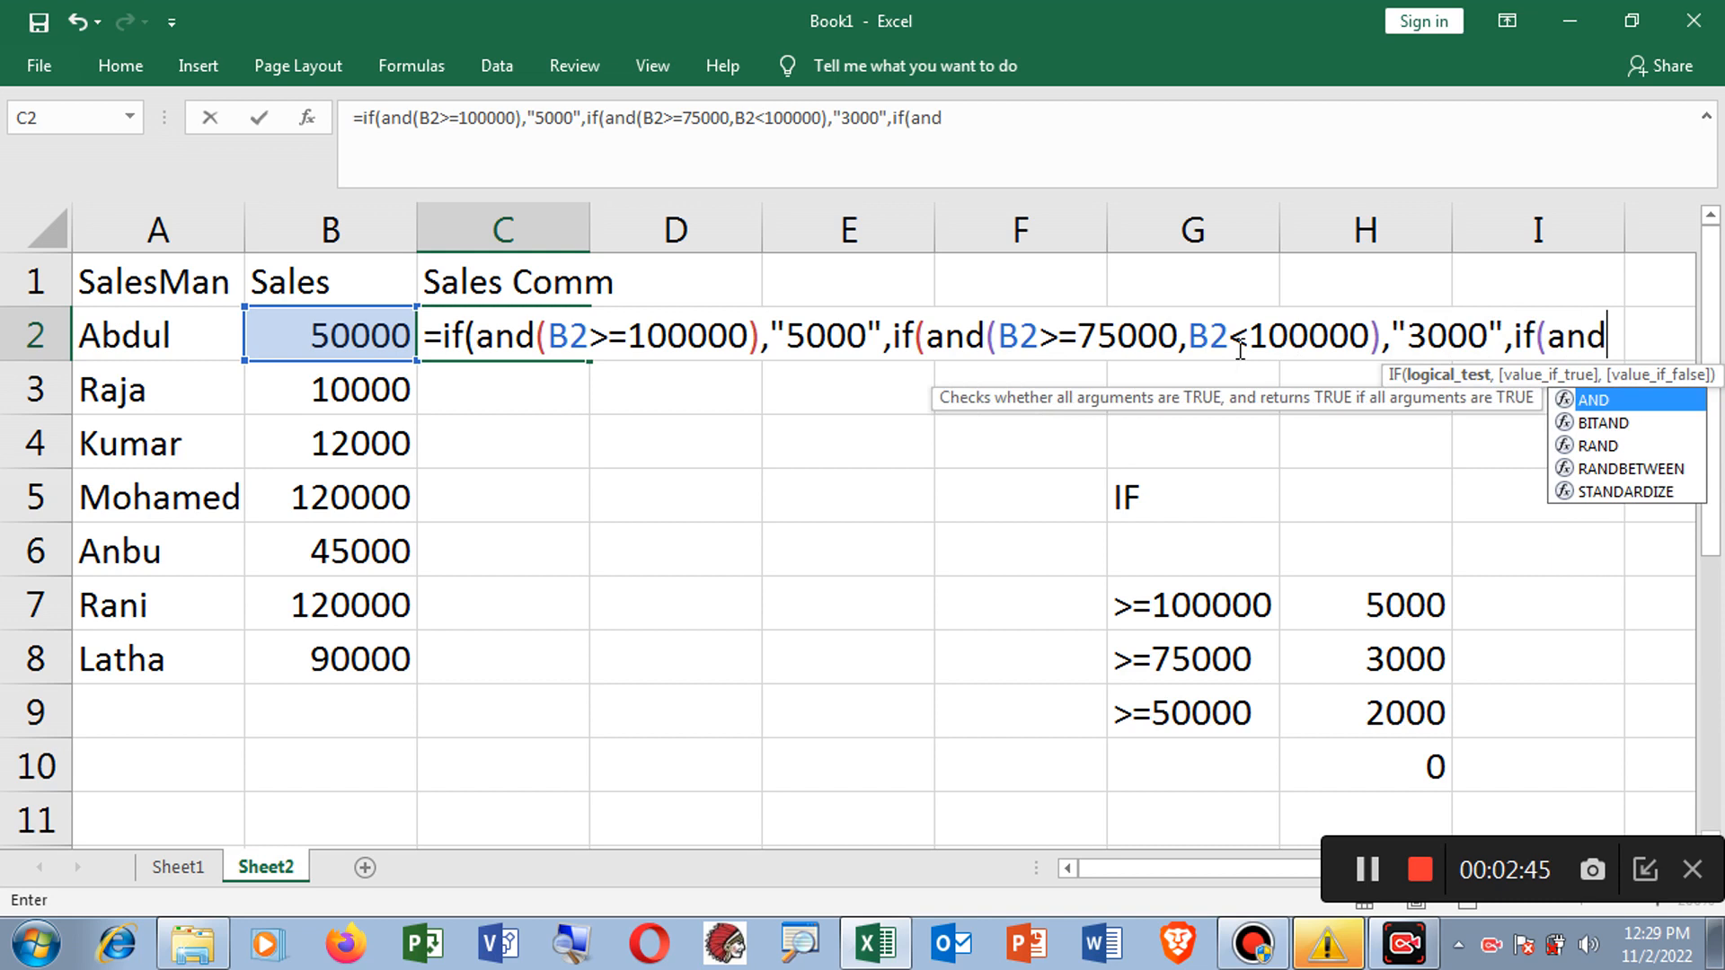
{"action": "type", "text": "("}
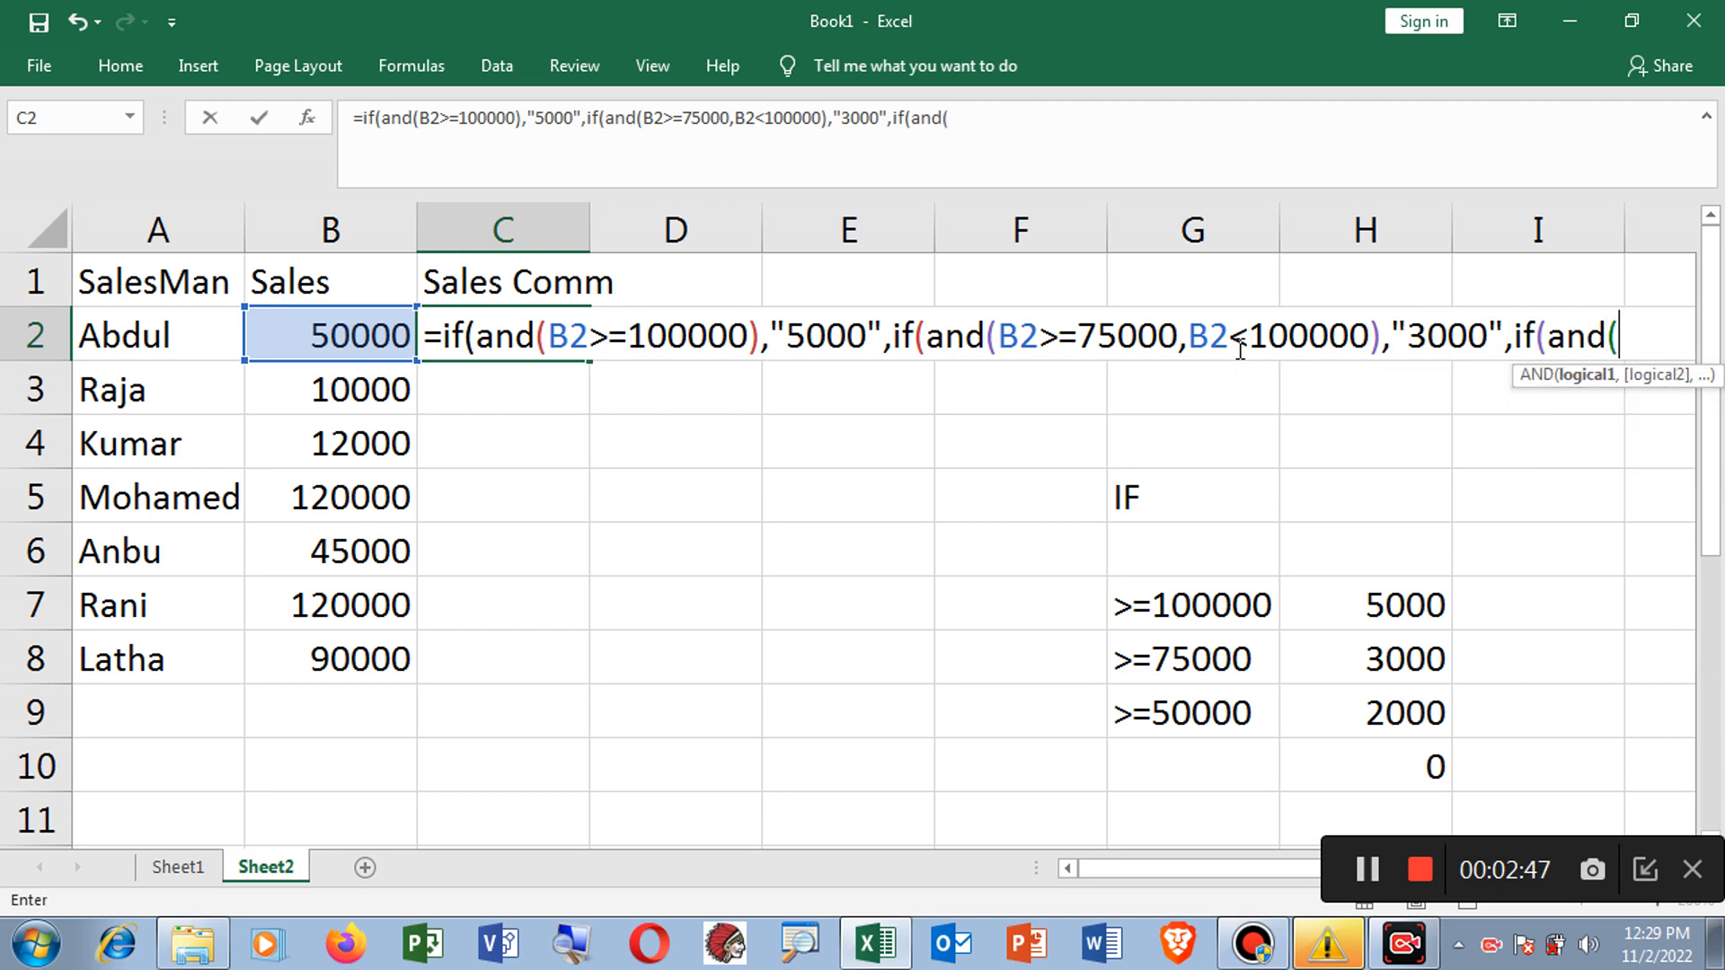
{"action": "left_click", "coordinate": [358, 335]}
{"action": "type", "text": ">="}
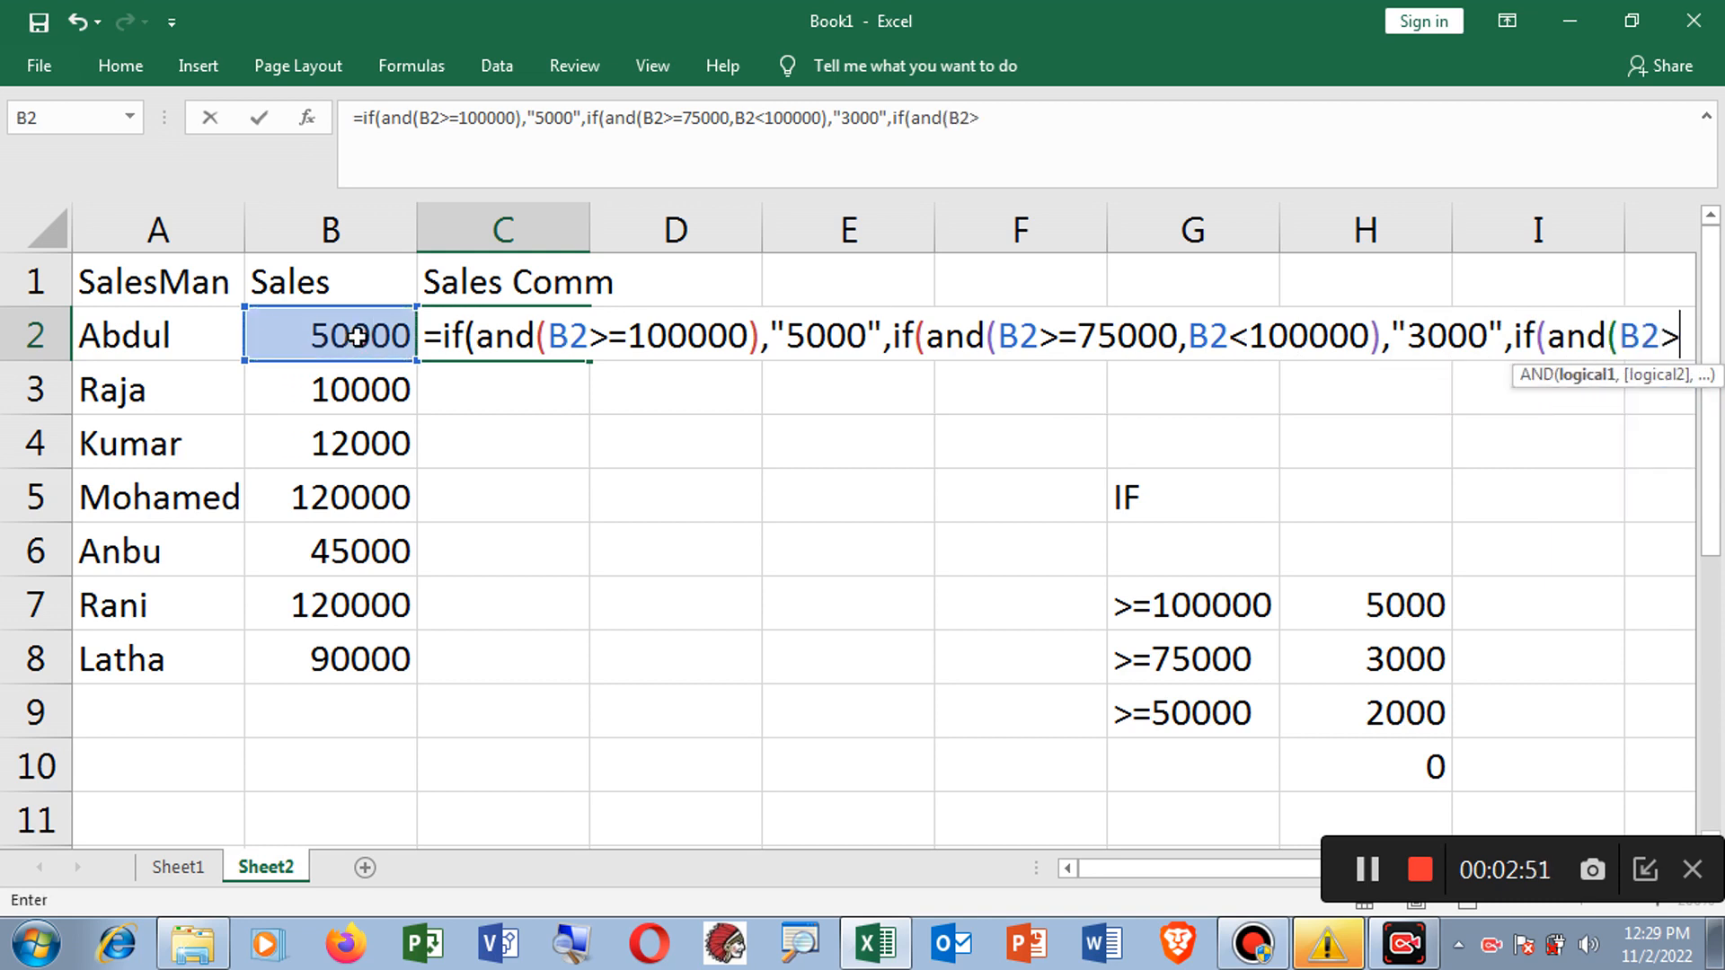
{"action": "type", "text": "500"}
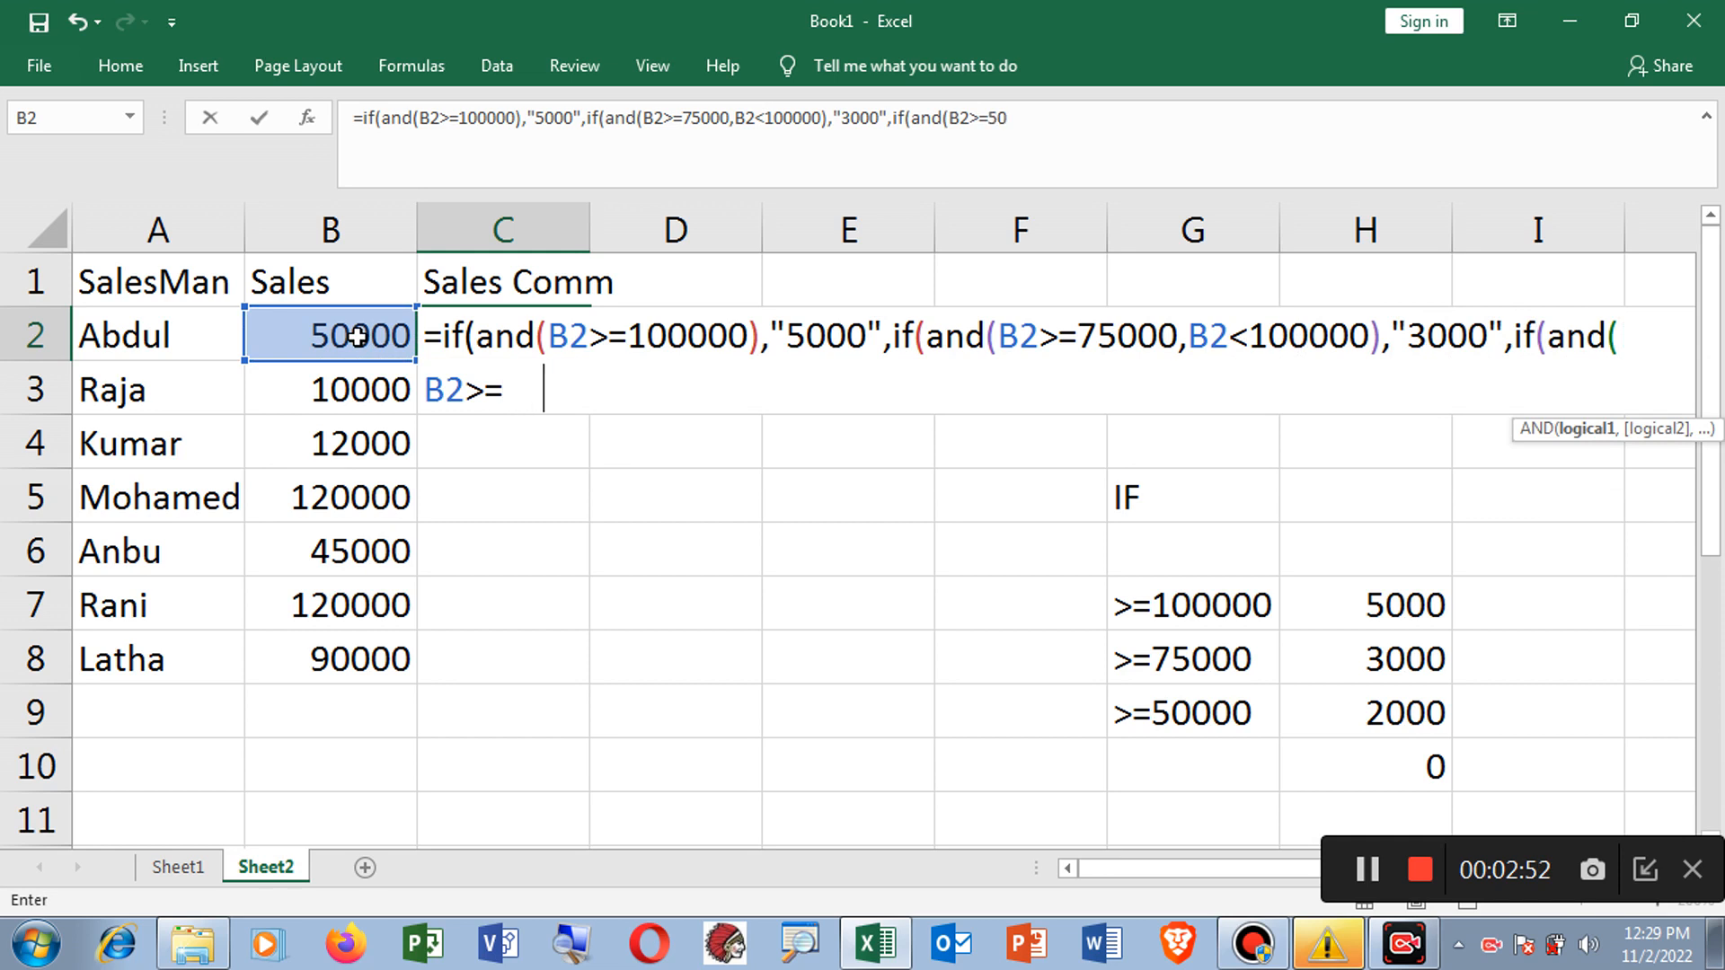
{"action": "type", "text": "00"}
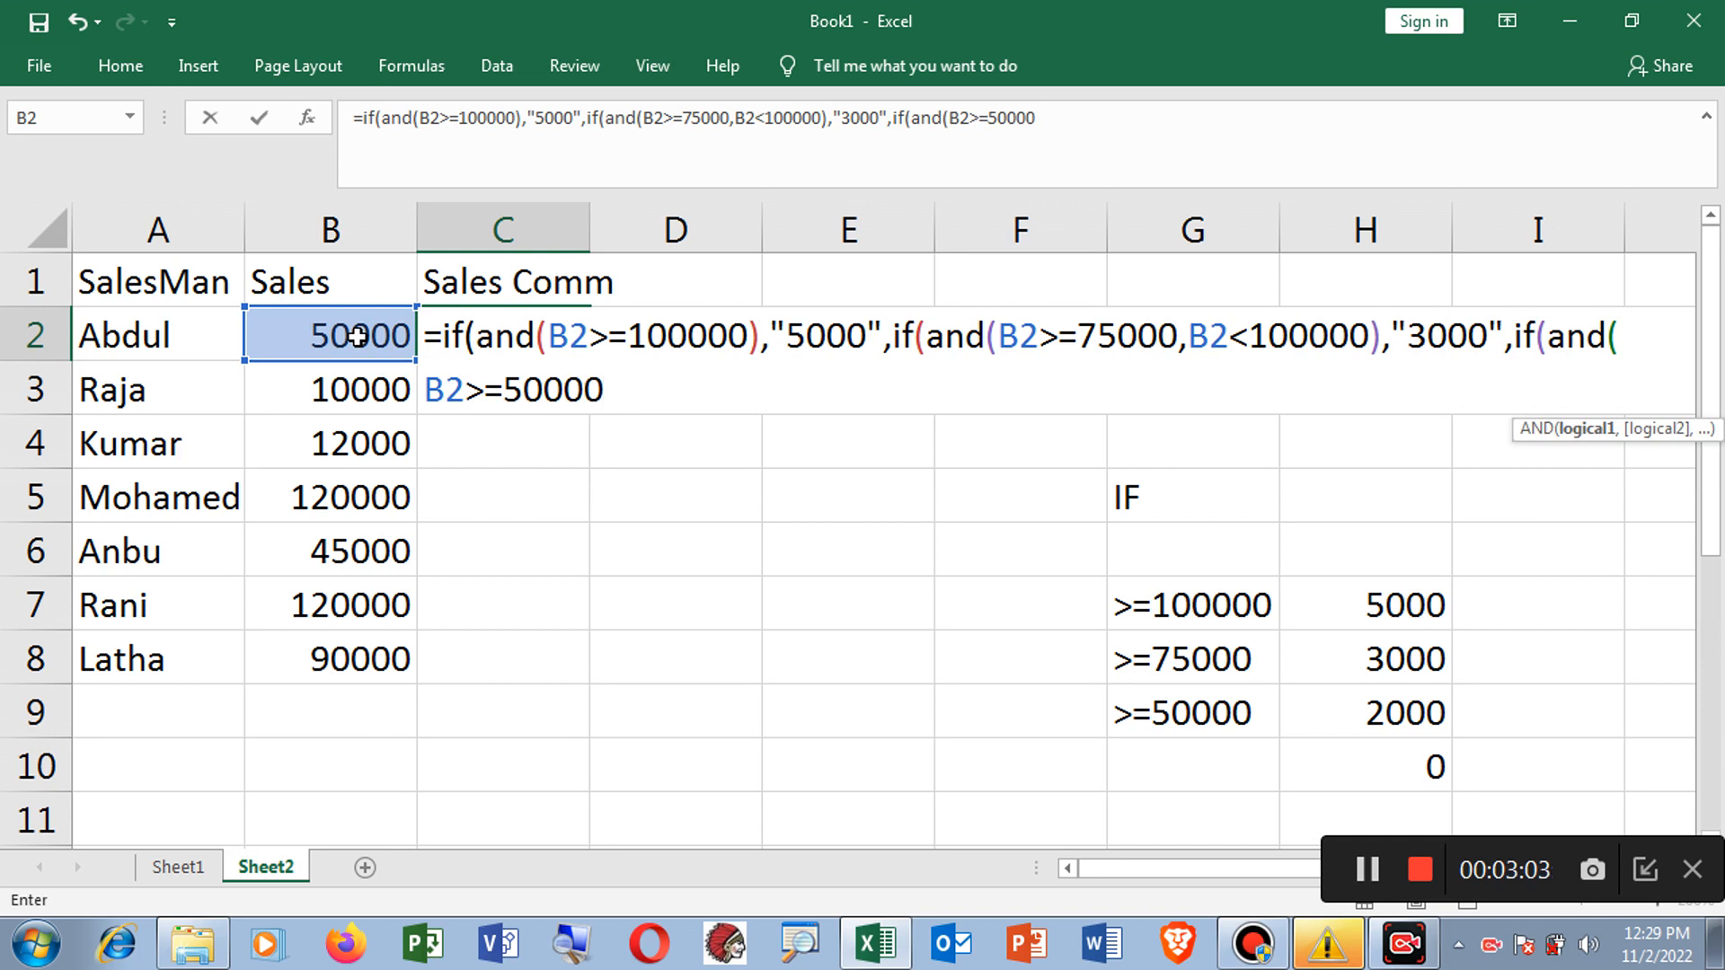
Step: Add B2<75000 as the second condition of the third IF's AND test and close the test
{"action": "type", "text": ")"}
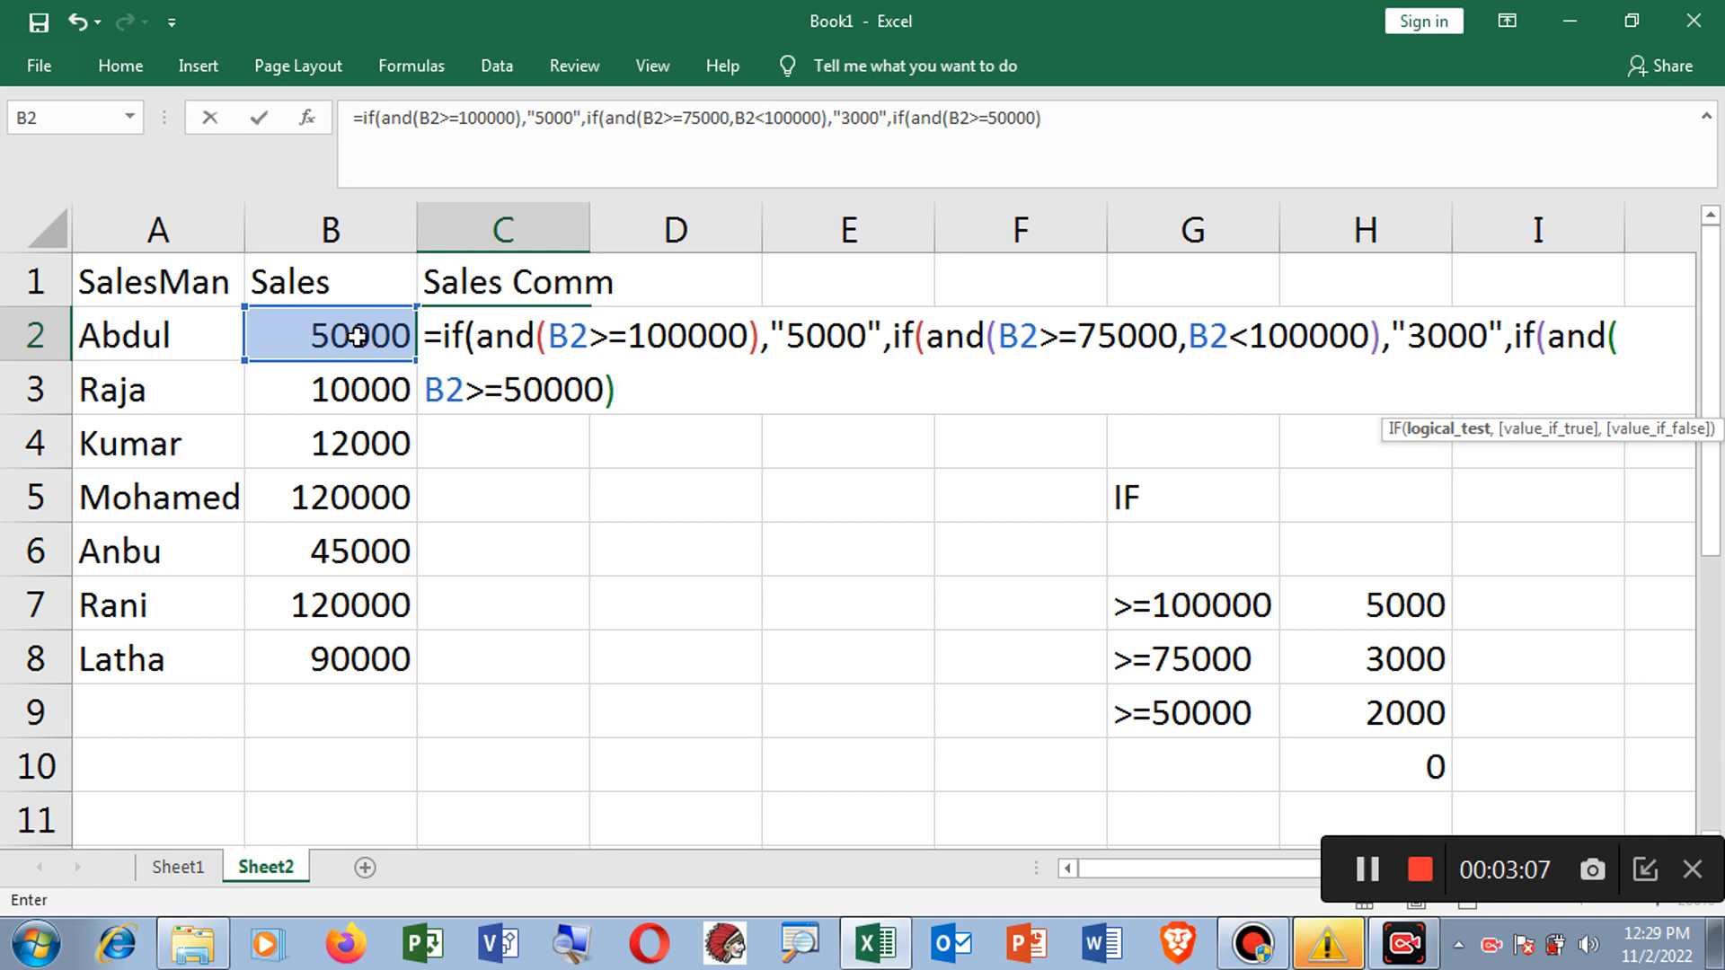
{"action": "key", "text": "BackSpace"}
{"action": "type", "text": ","}
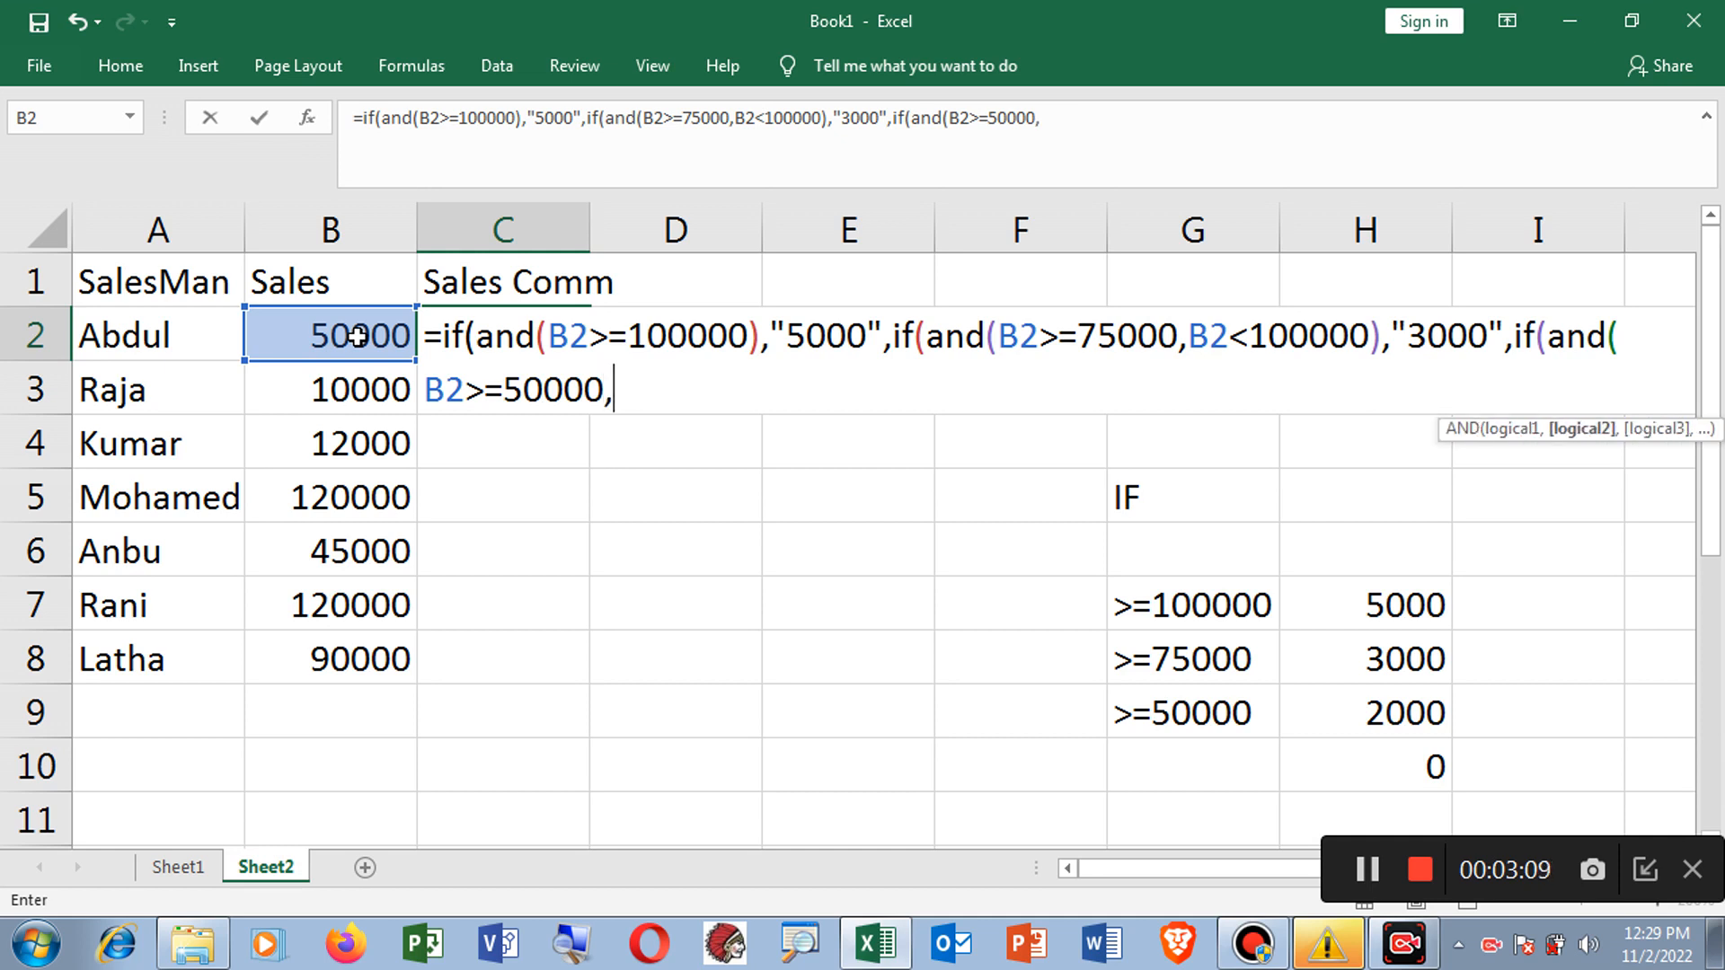
{"action": "left_click", "coordinate": [339, 336]}
{"action": "type", "text": "<75000"}
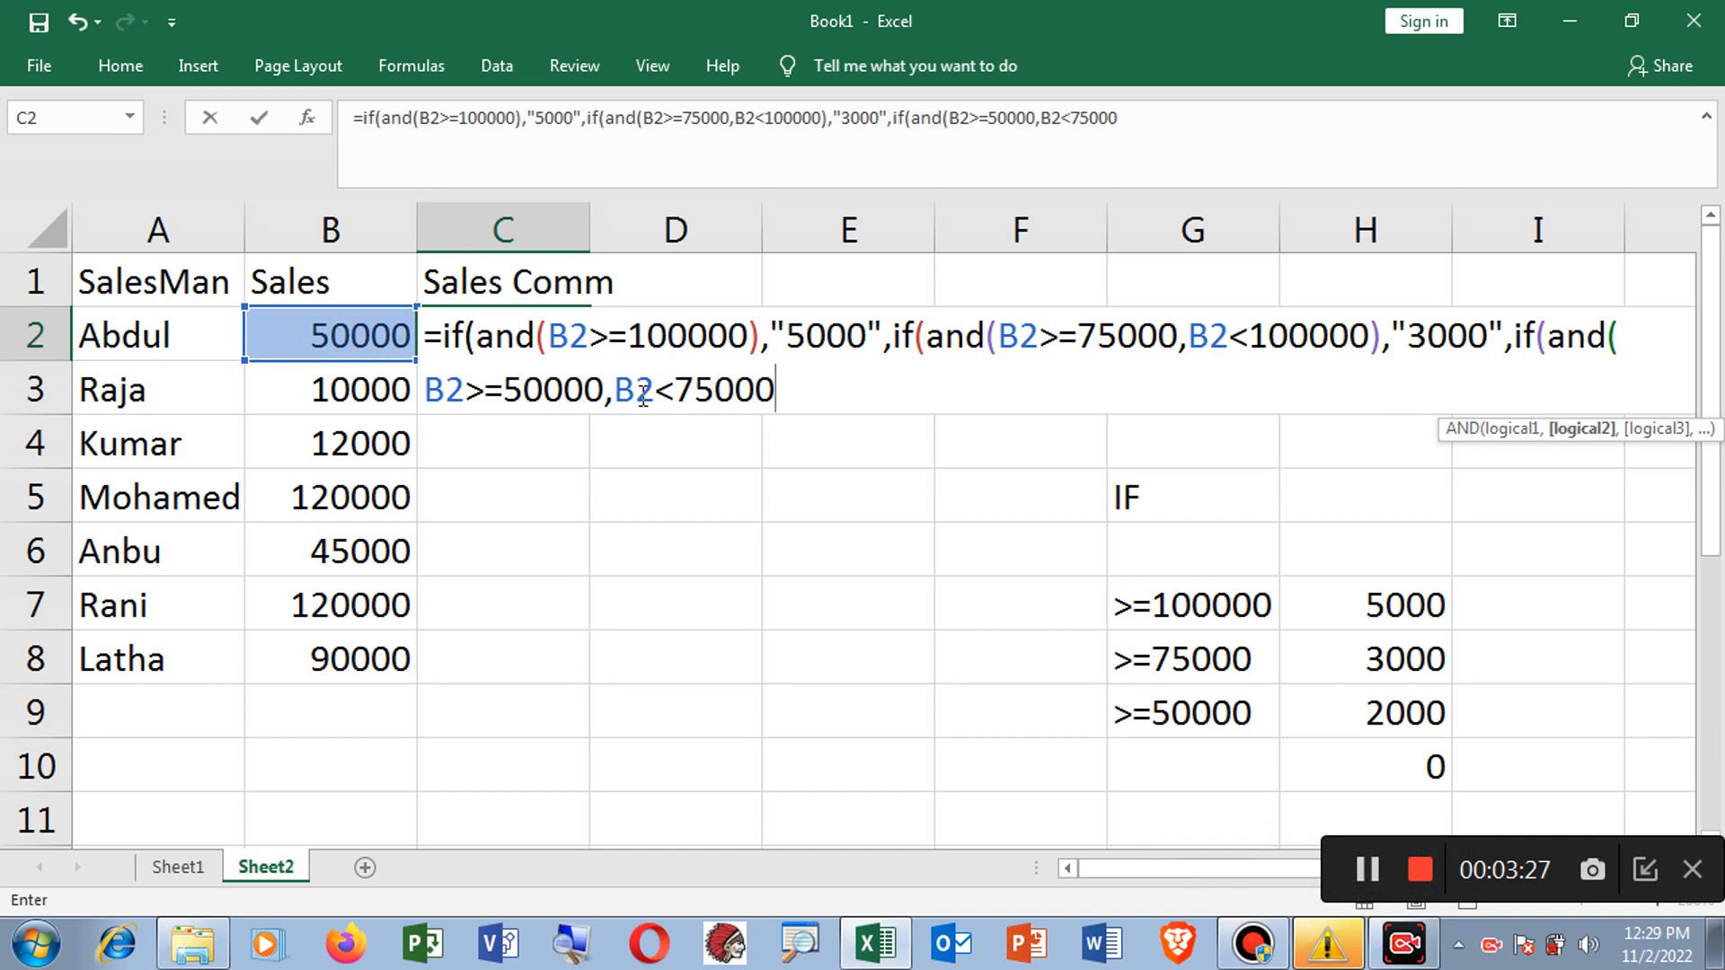
{"action": "type", "text": "),"}
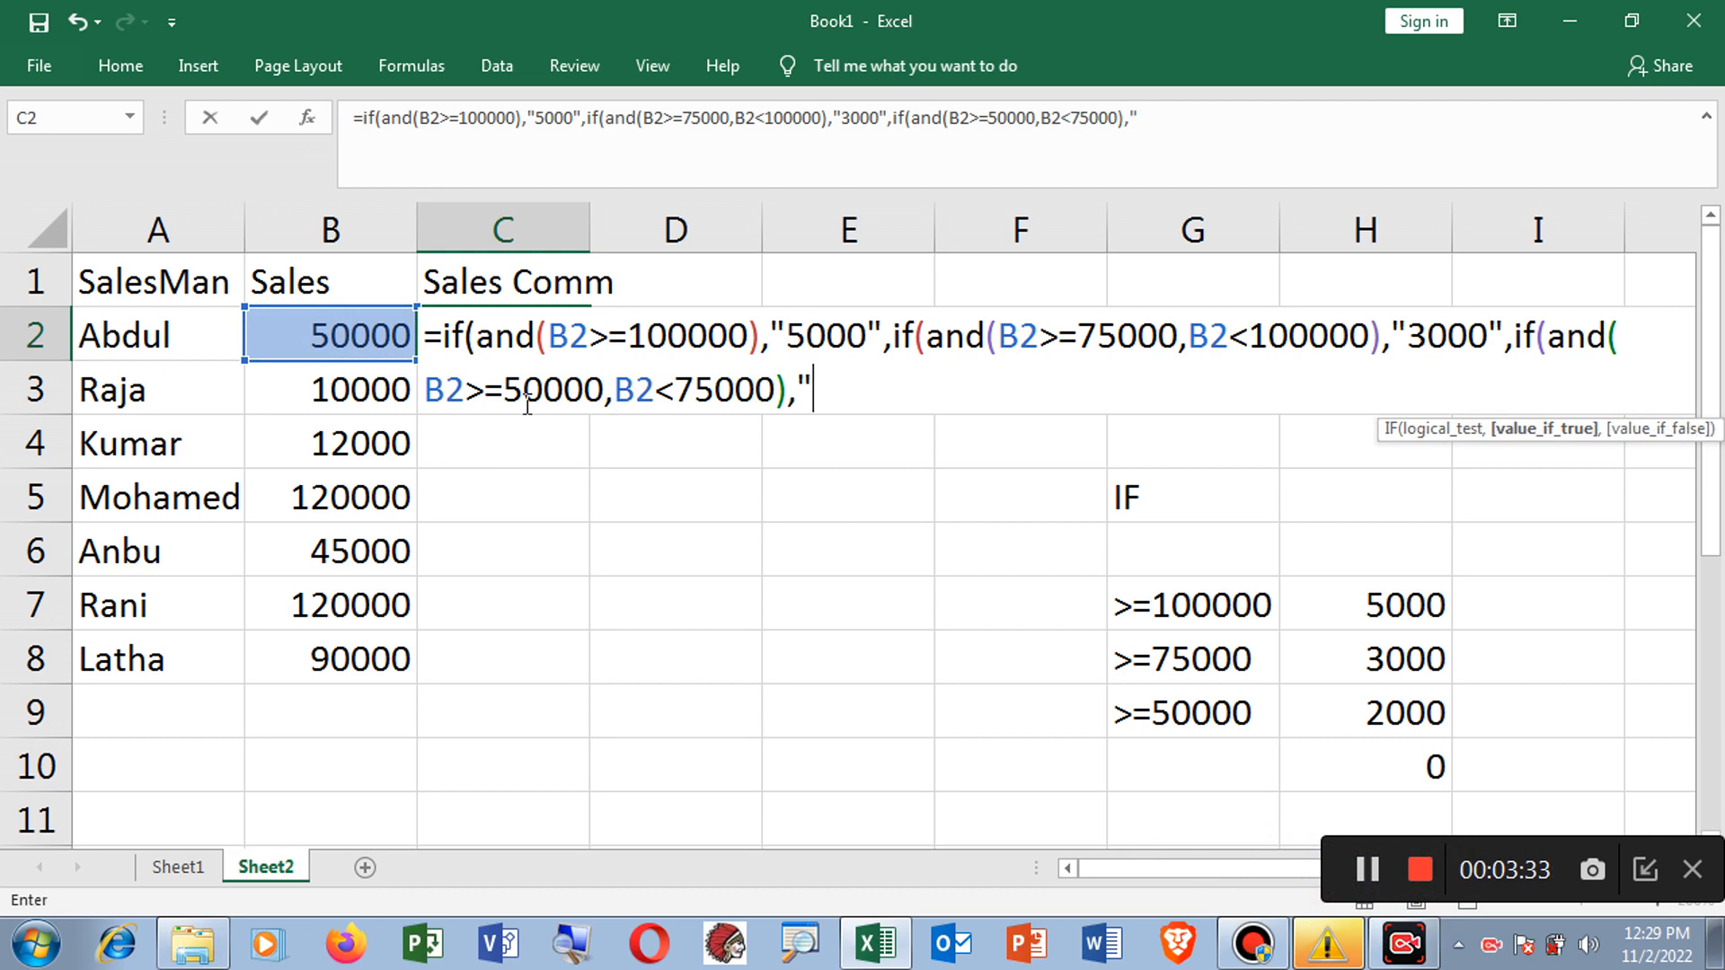
Step: Give the third IF "2000" if true and "0" if false, close all three IFs and commit the C2 formula
{"action": "type", "text": "2000\""}
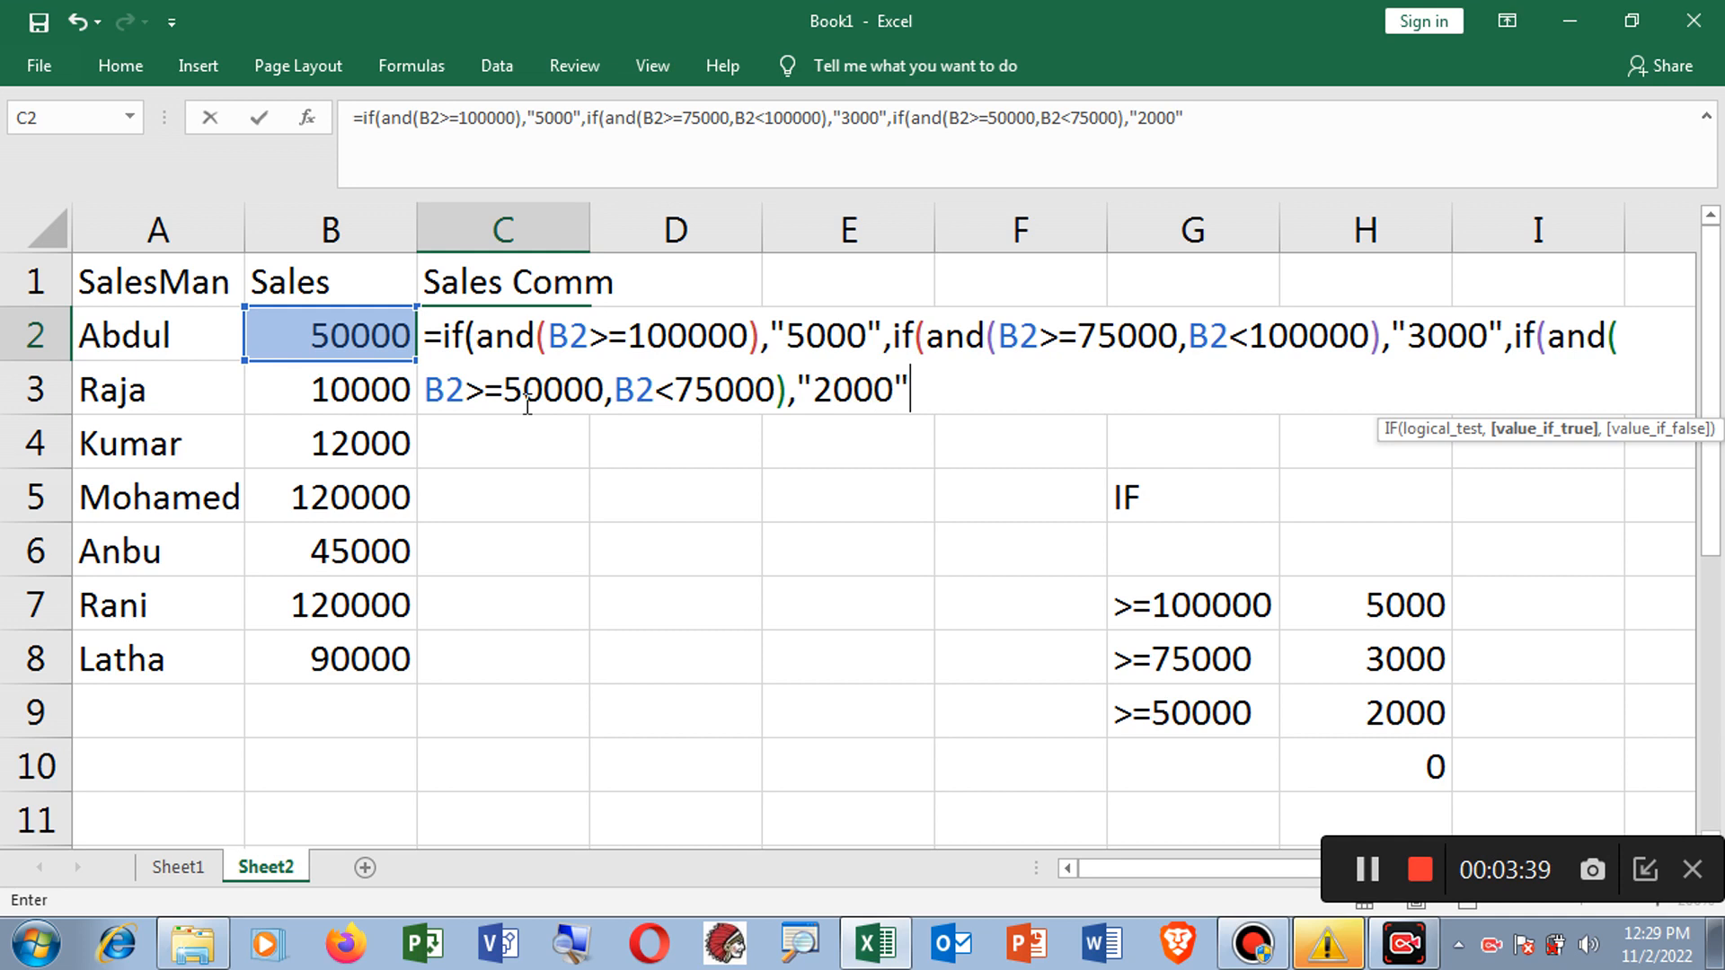
{"action": "type", "text": ",\""}
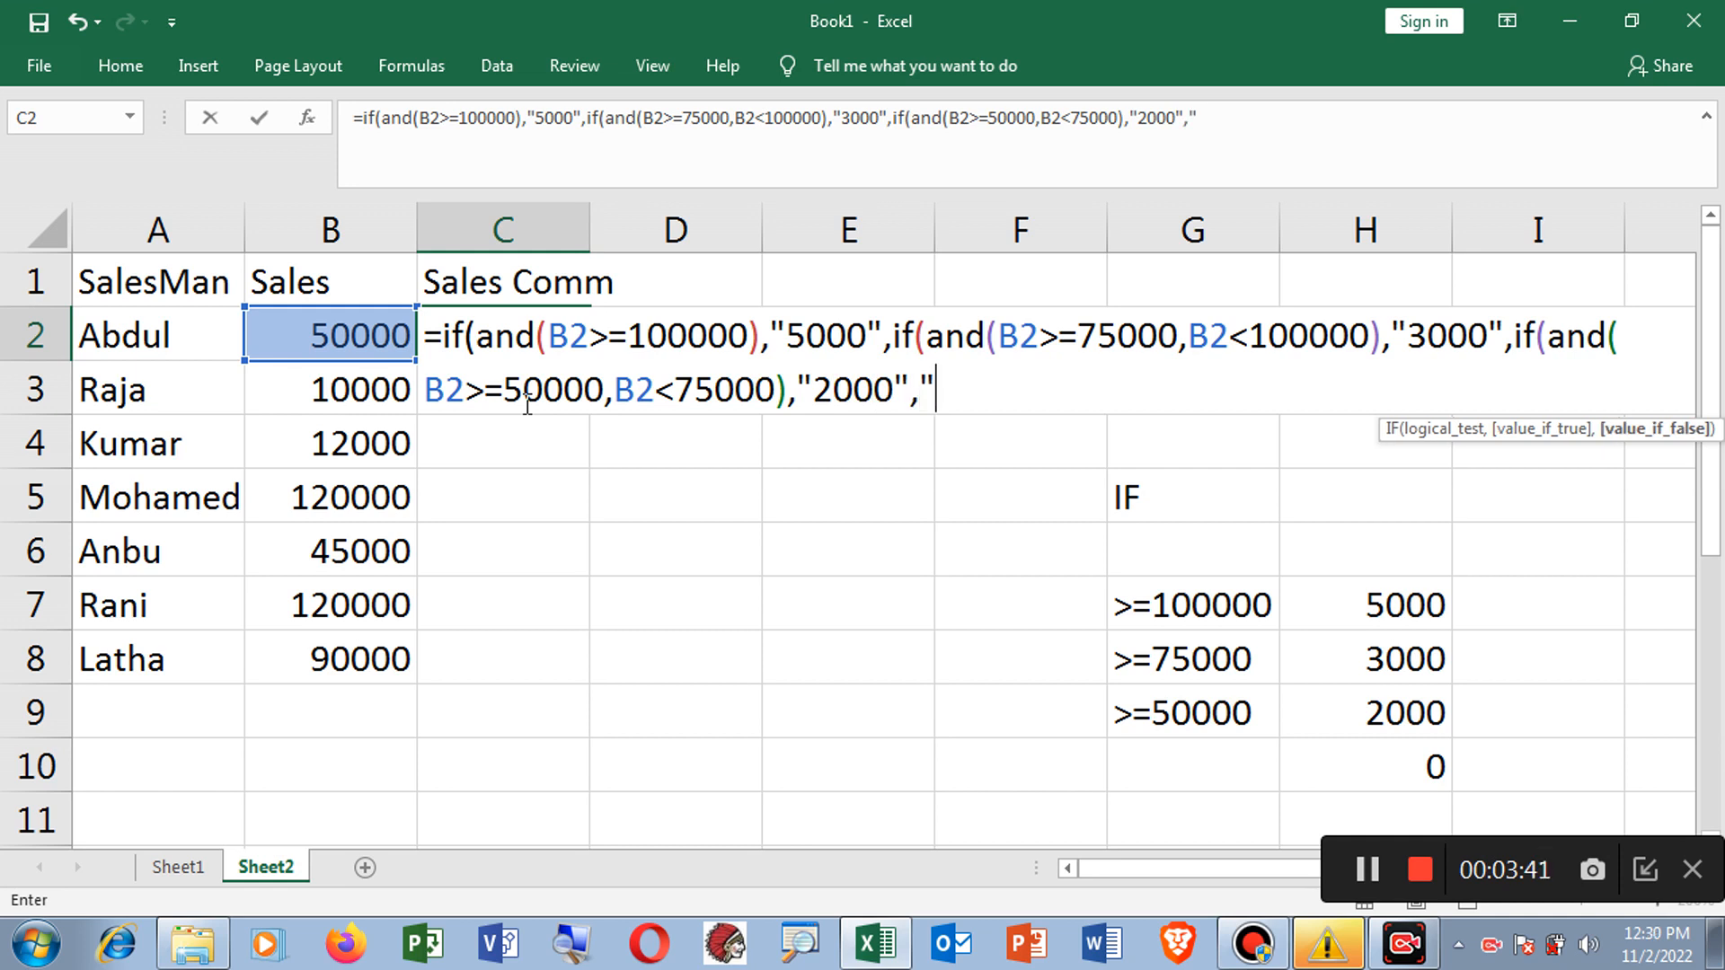
{"action": "type", "text": "0\""}
{"action": "type", "text": ")))"}
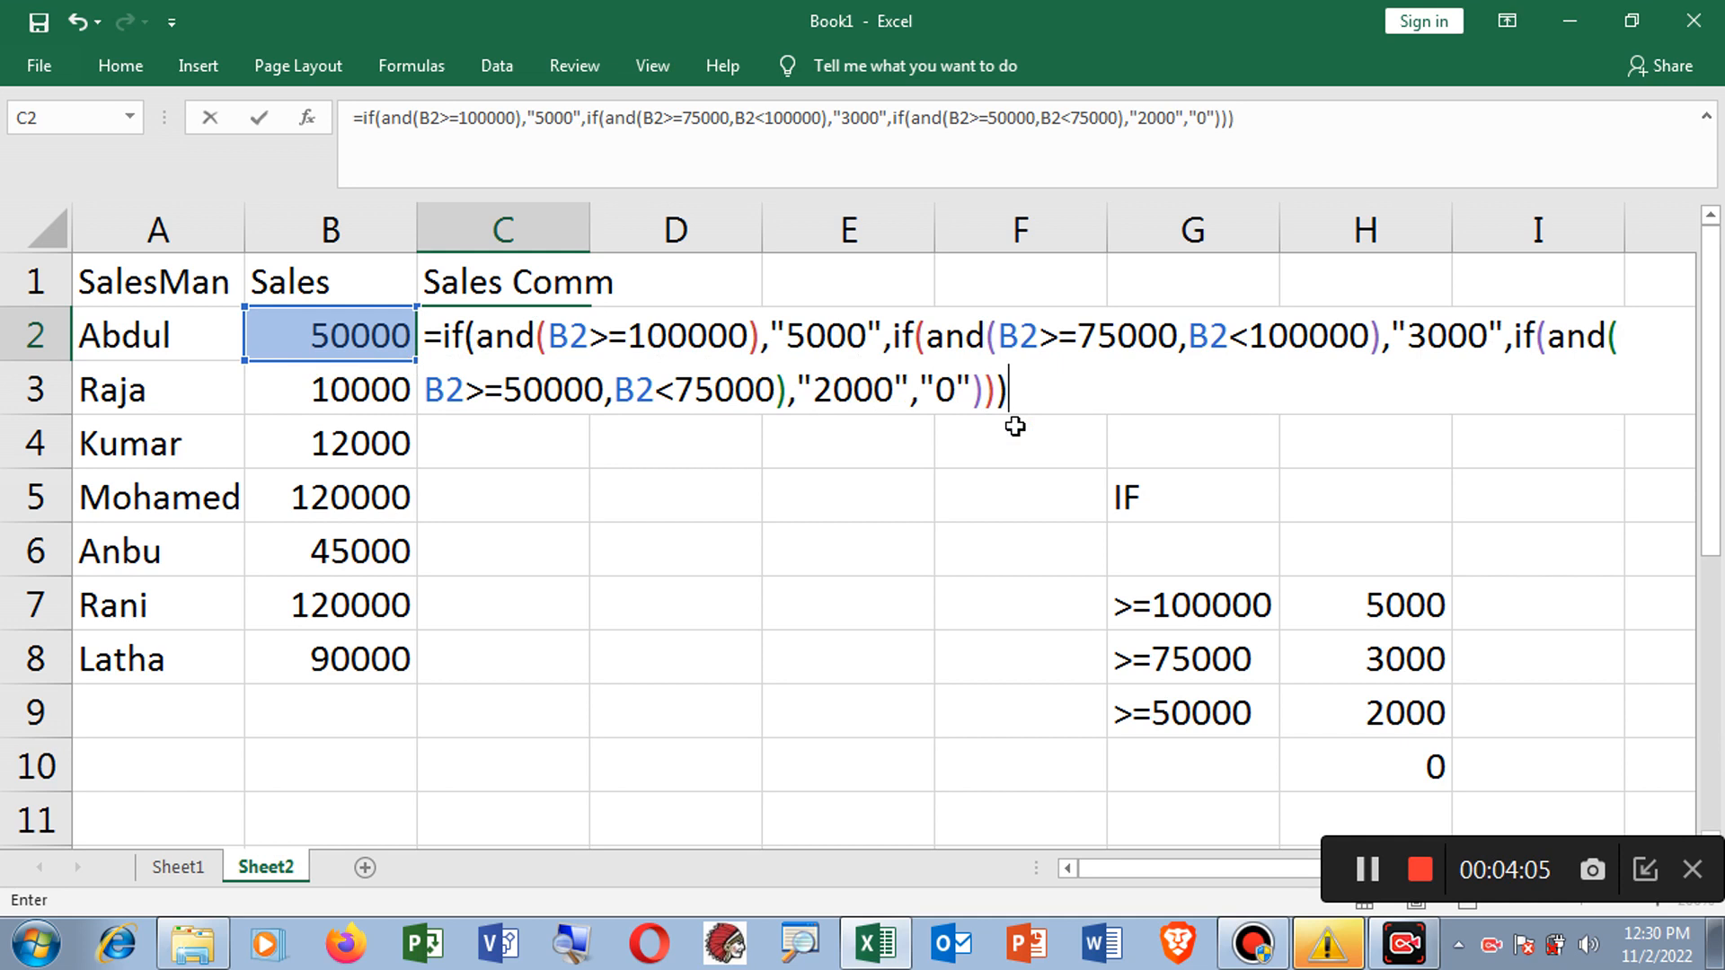
{"action": "key", "text": "Return"}
Step: Fill the commission formula from C2 down through C8
{"action": "left_click", "coordinate": [544, 342]}
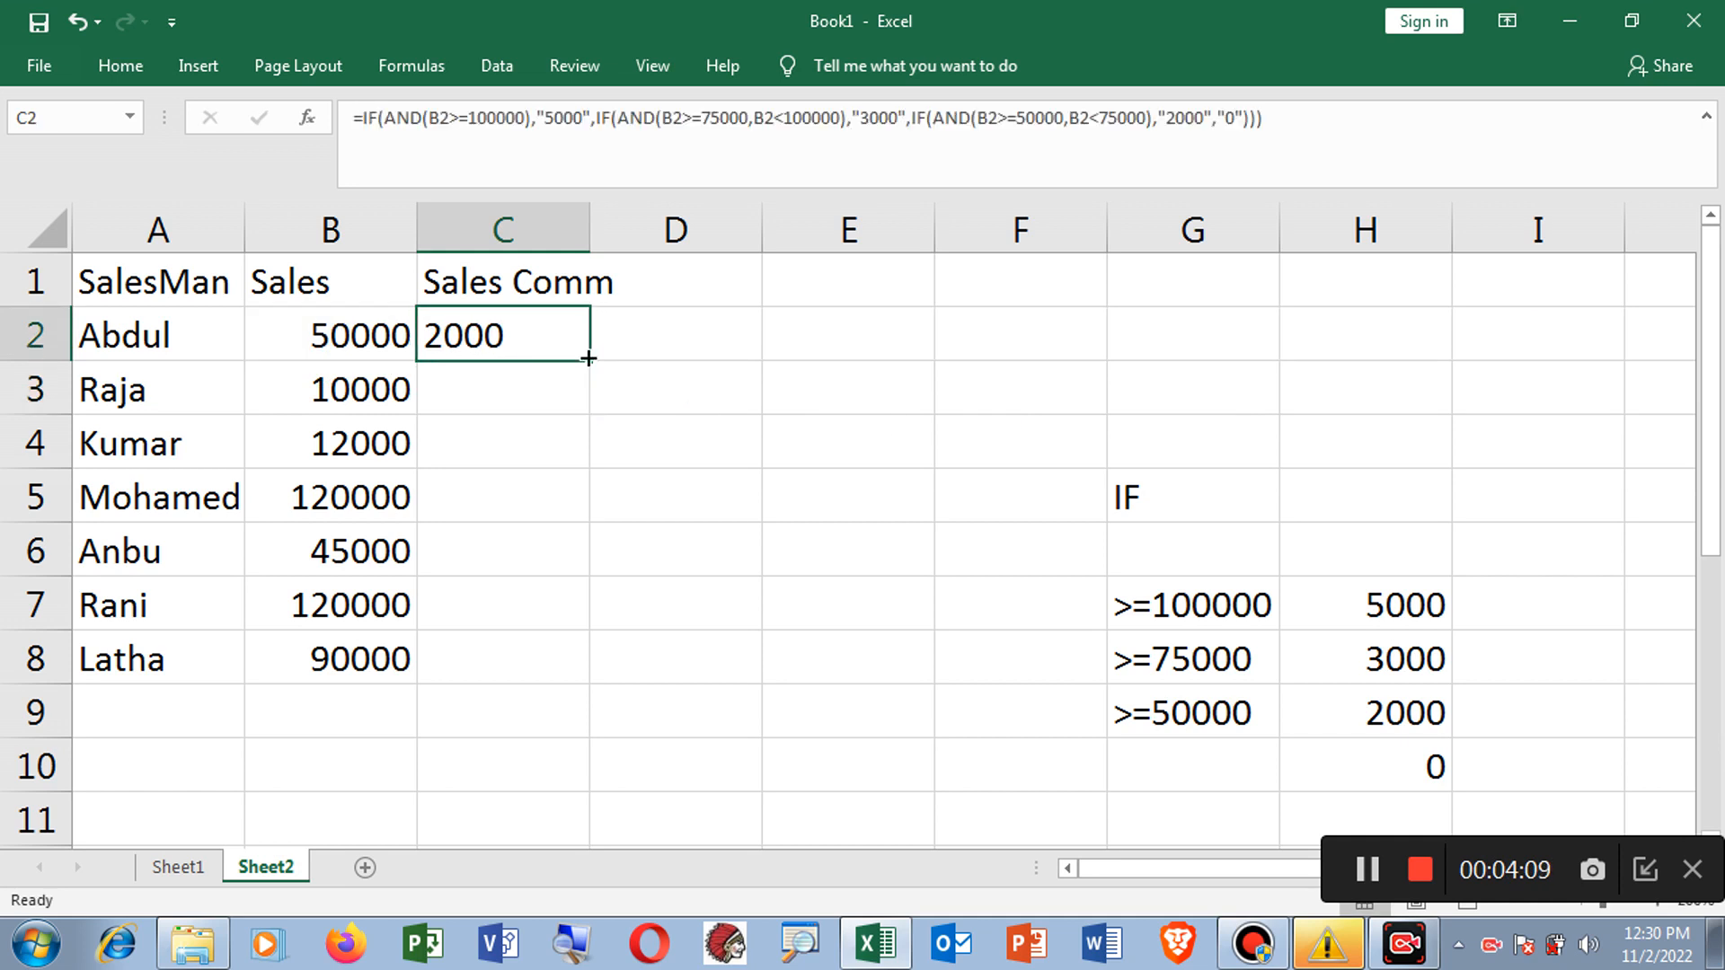
{"action": "left_click_drag", "start_coordinate": [587, 365], "coordinate": [590, 680]}
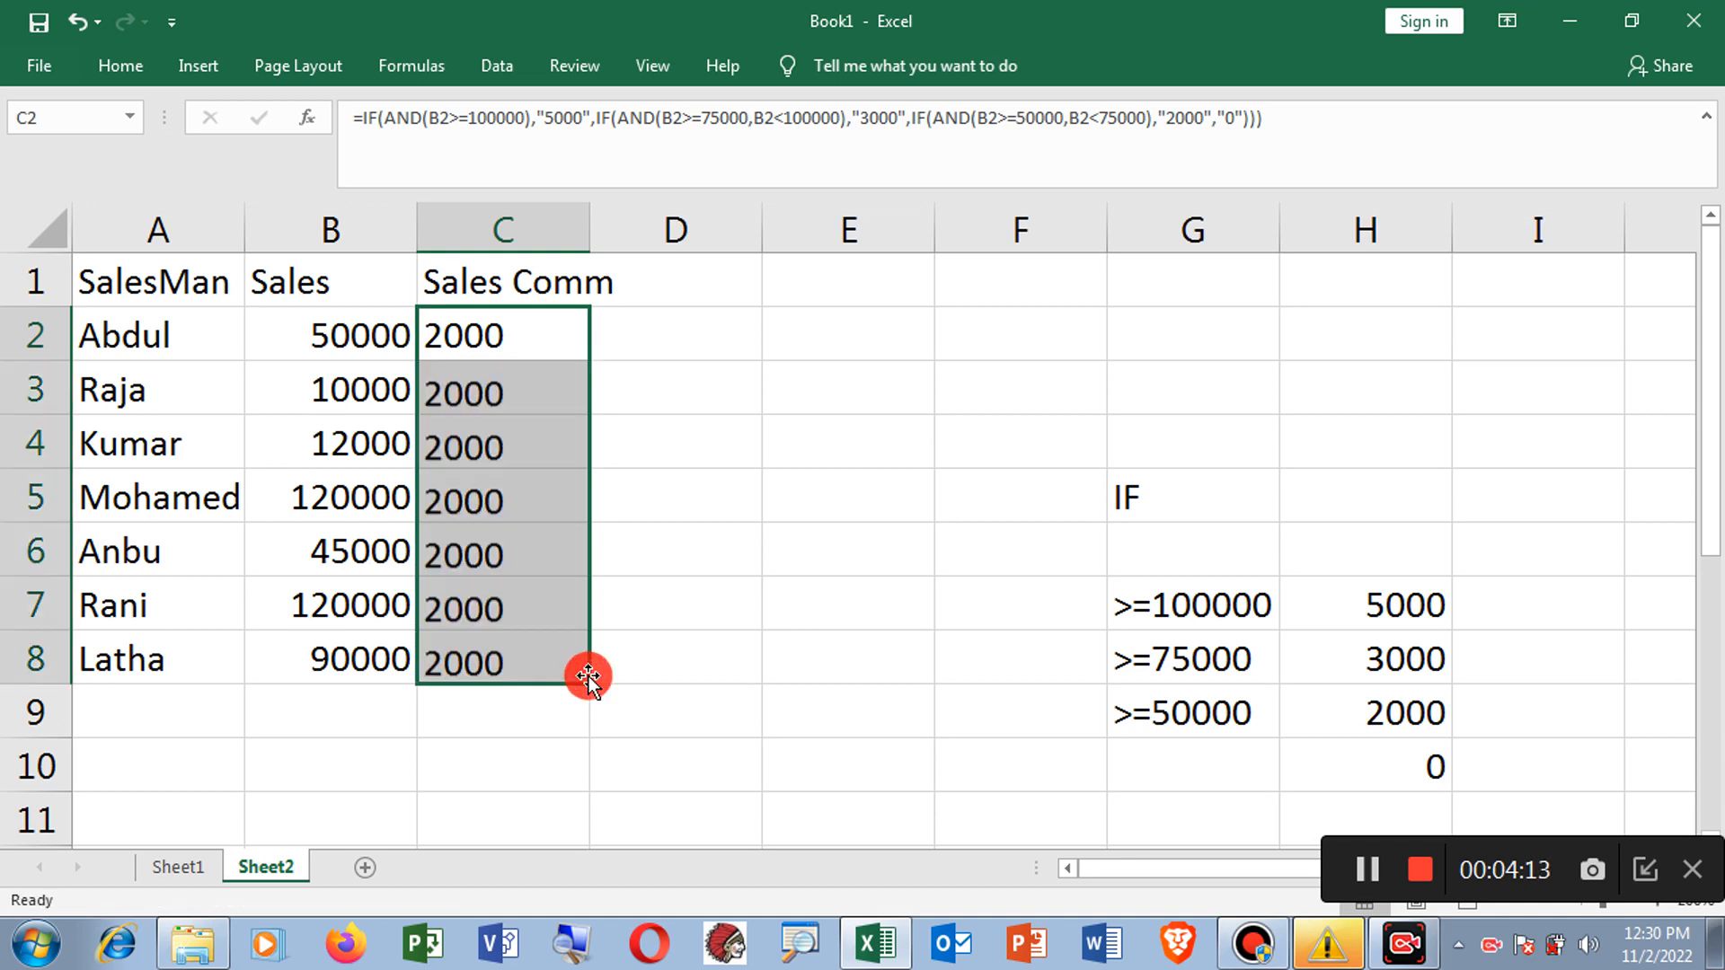
{"action": "left_click", "coordinate": [534, 759]}
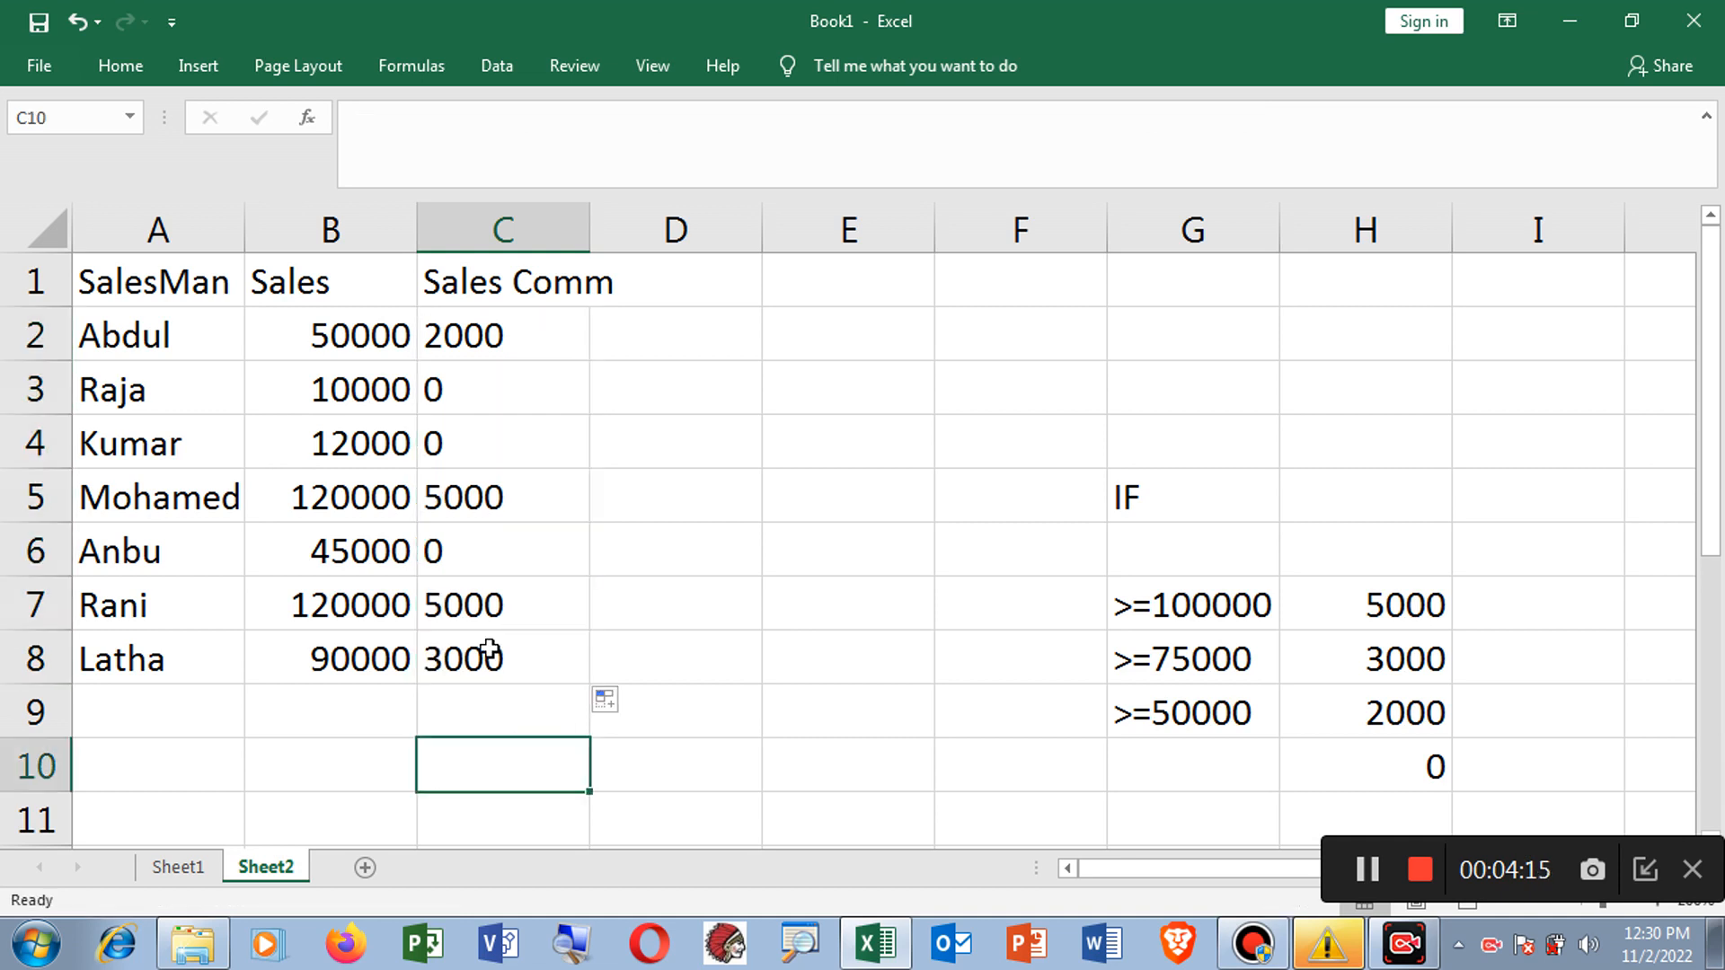
Step: Check the filled commission formulas in C3 to C7 and open the C2 formula to review its cell references
{"action": "left_click", "coordinate": [483, 398]}
{"action": "left_click", "coordinate": [482, 446]}
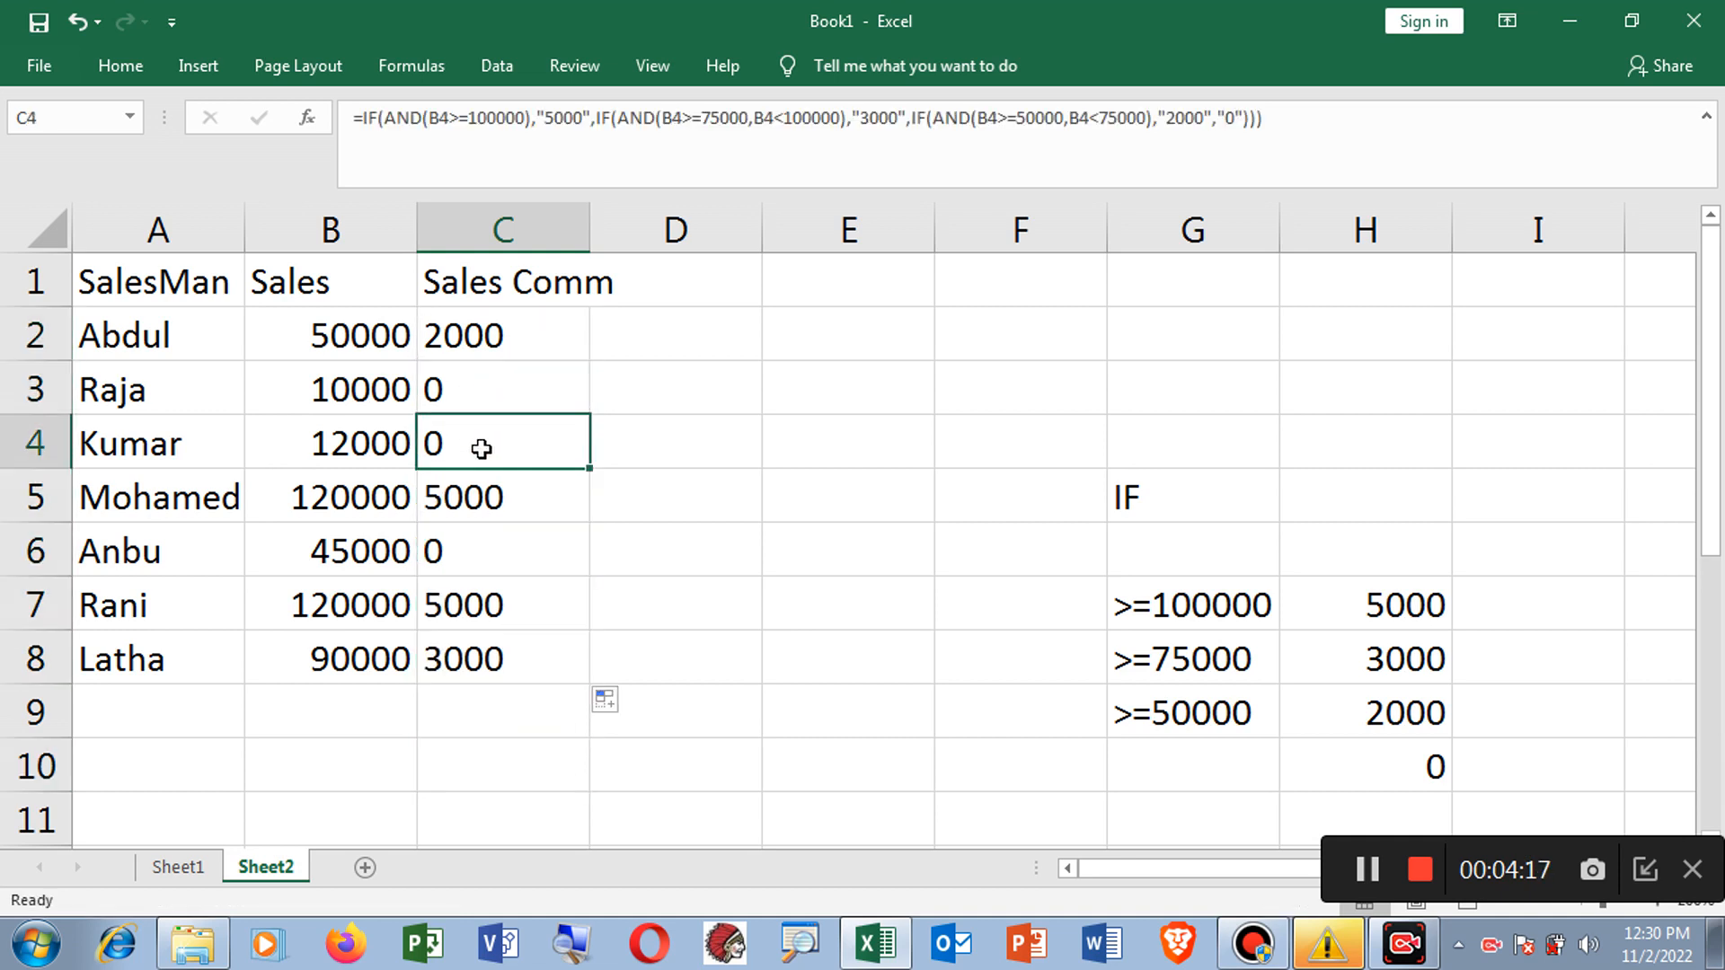
{"action": "left_click", "coordinate": [472, 499]}
{"action": "left_click", "coordinate": [473, 546]}
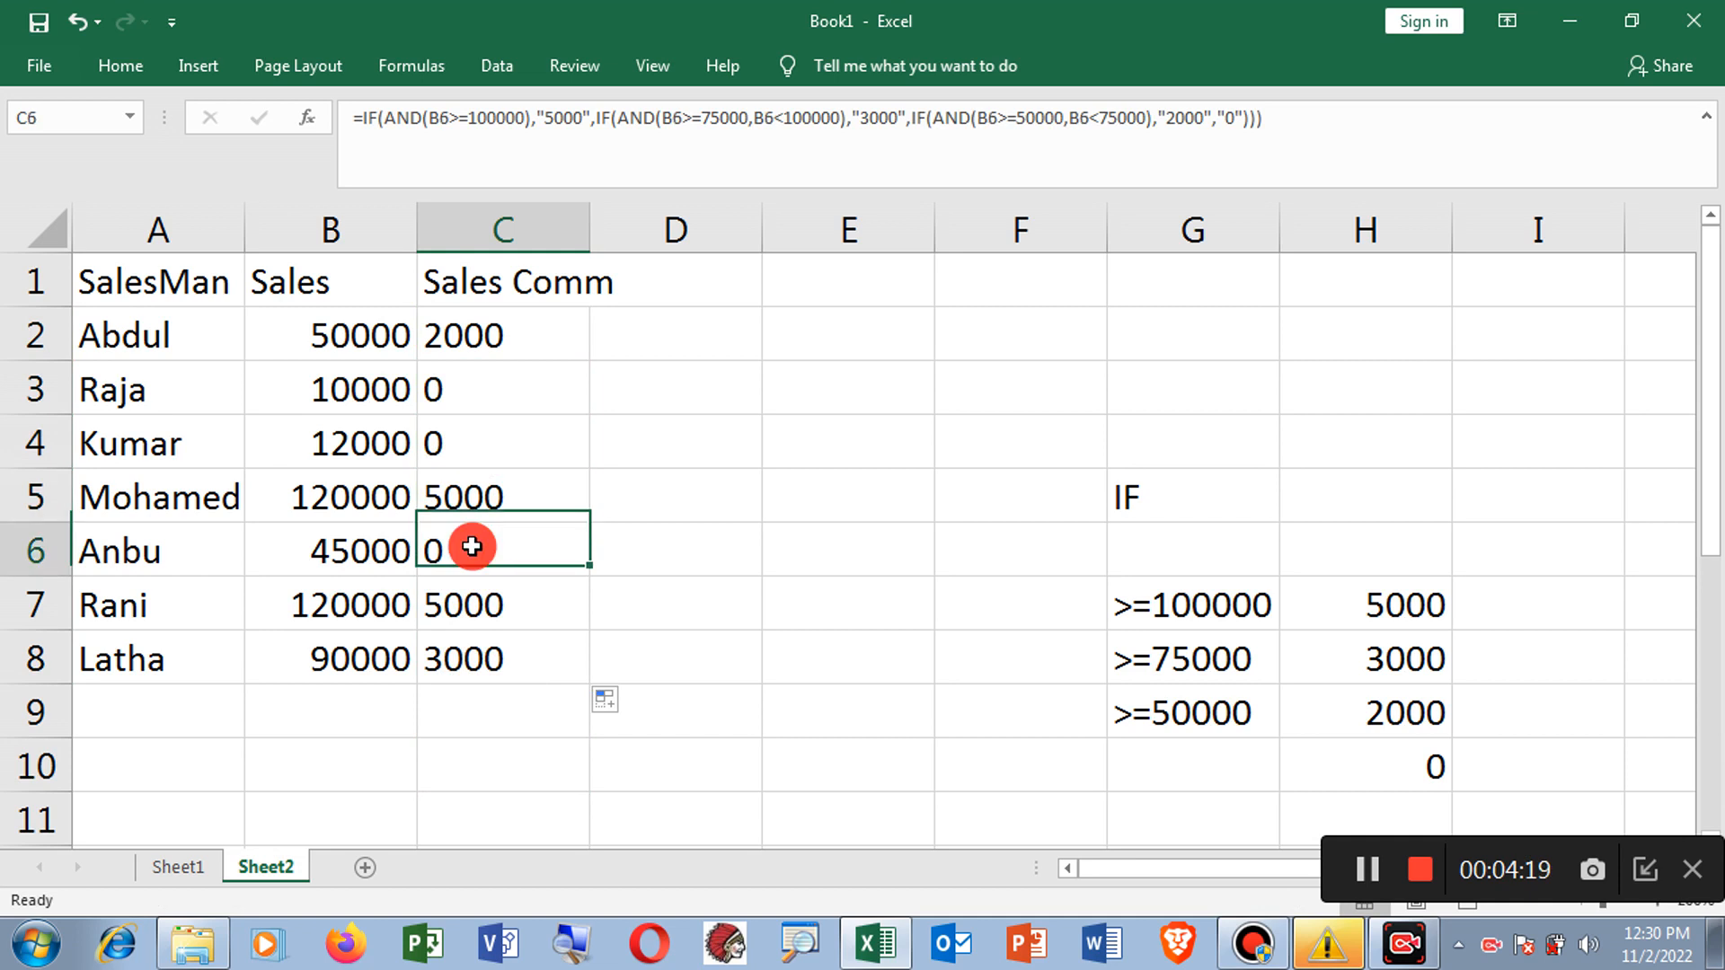
{"action": "left_click", "coordinate": [475, 599]}
{"action": "double_click", "coordinate": [536, 339]}
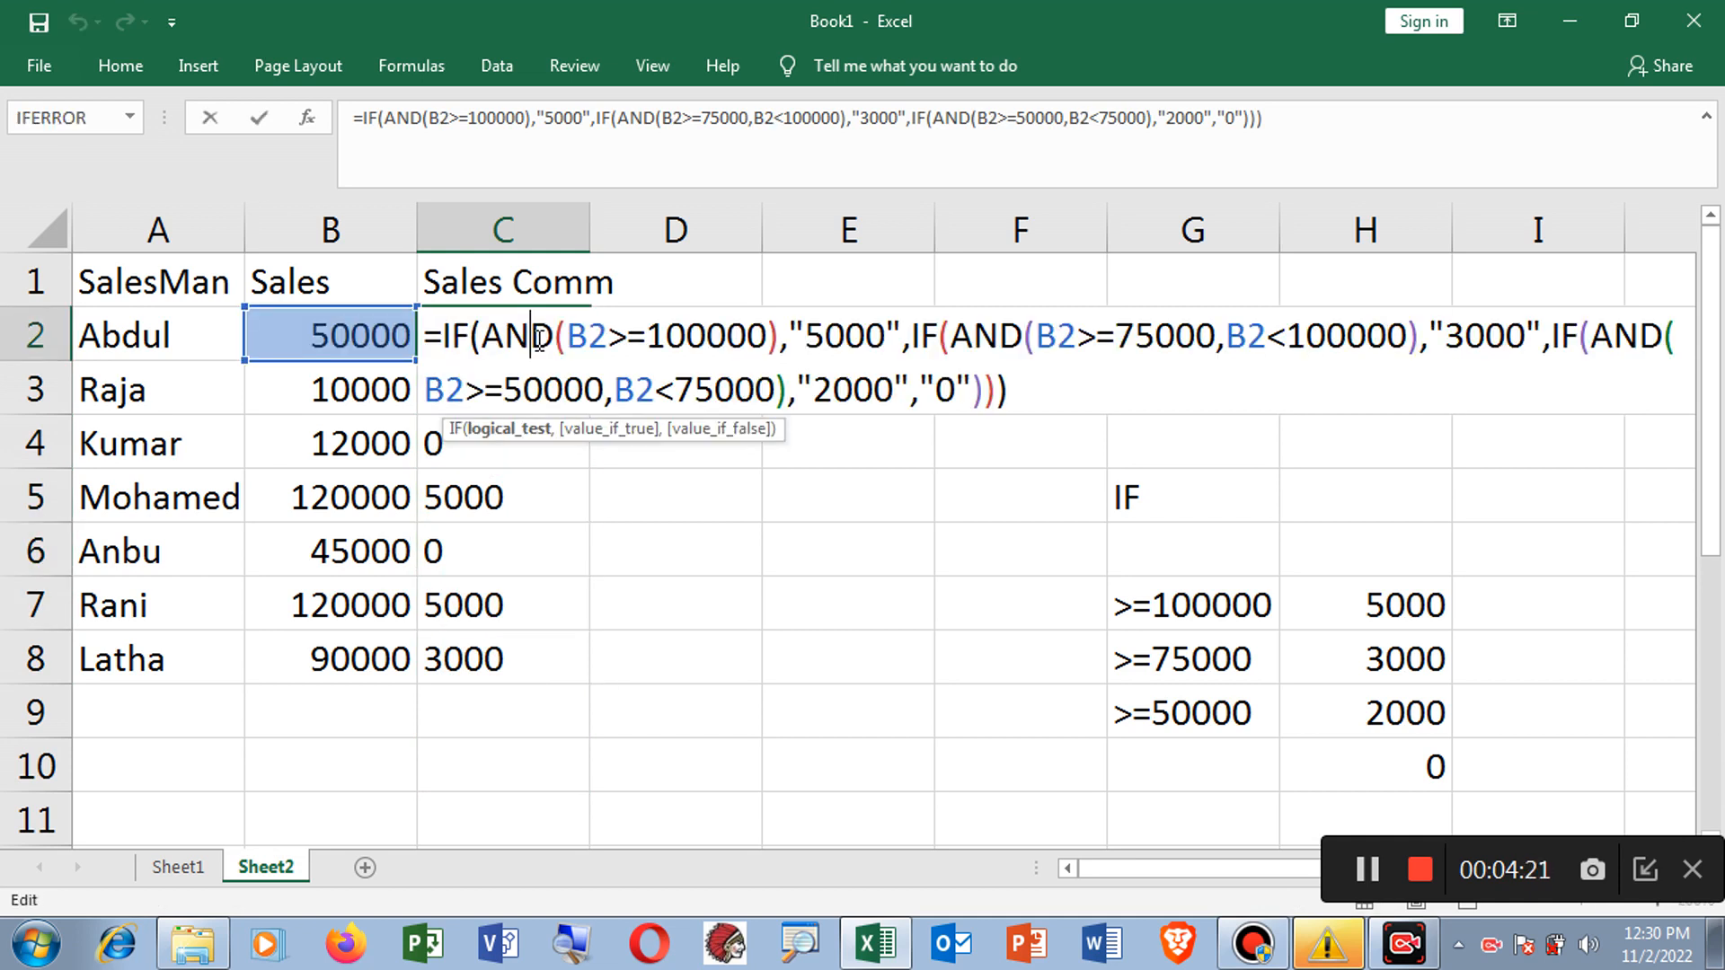